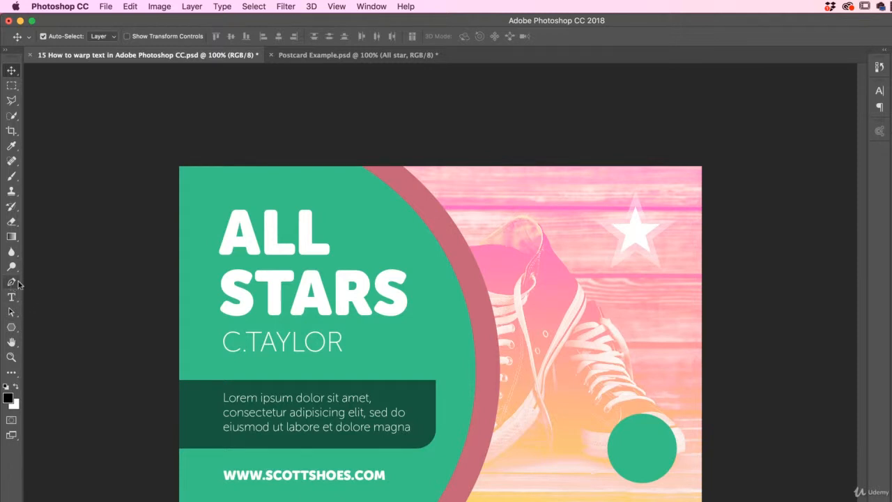
Draw a wavy open path across the shoelaces with the Freeform Pen tool and check it in the document's path list
left_click(11, 284)
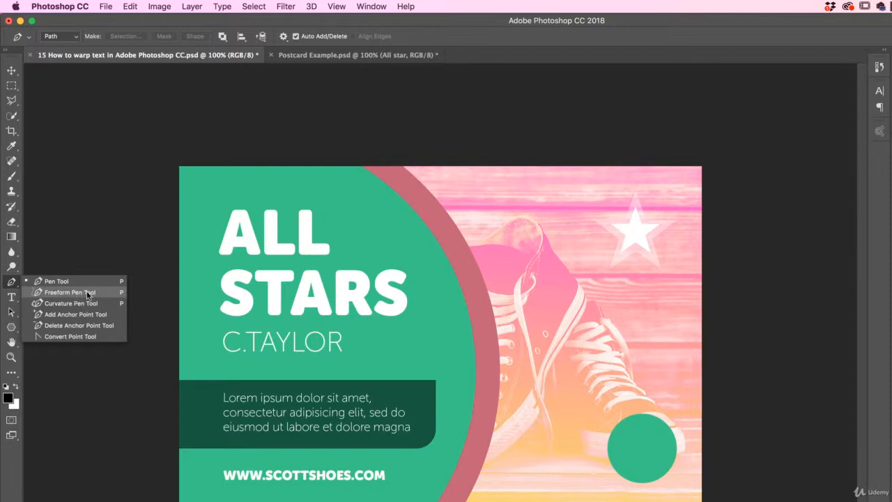
left_click(68, 292)
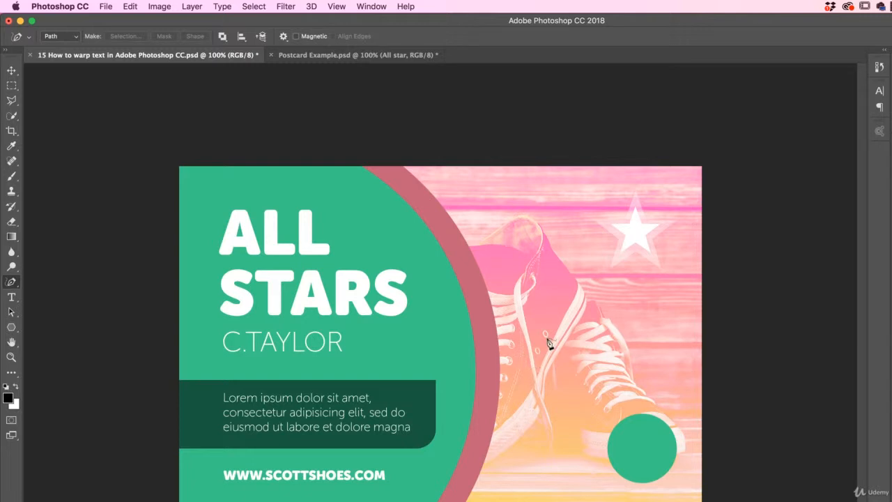
left_click(284, 37)
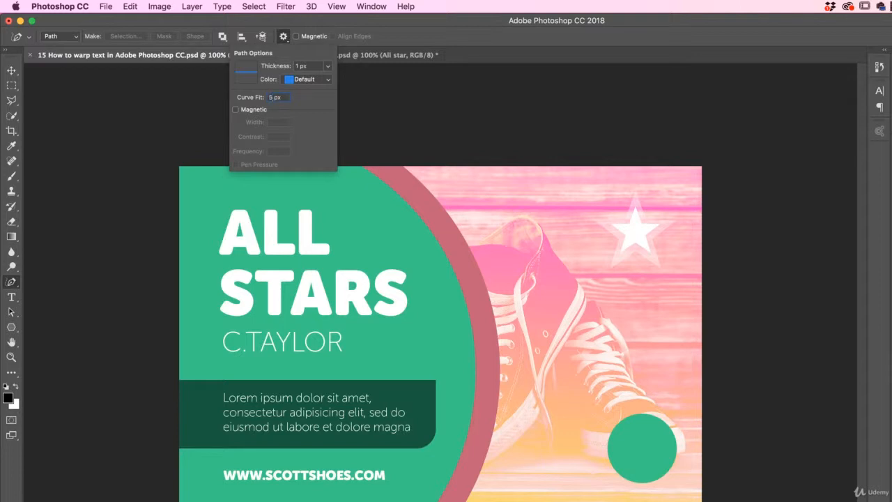
left_click(341, 25)
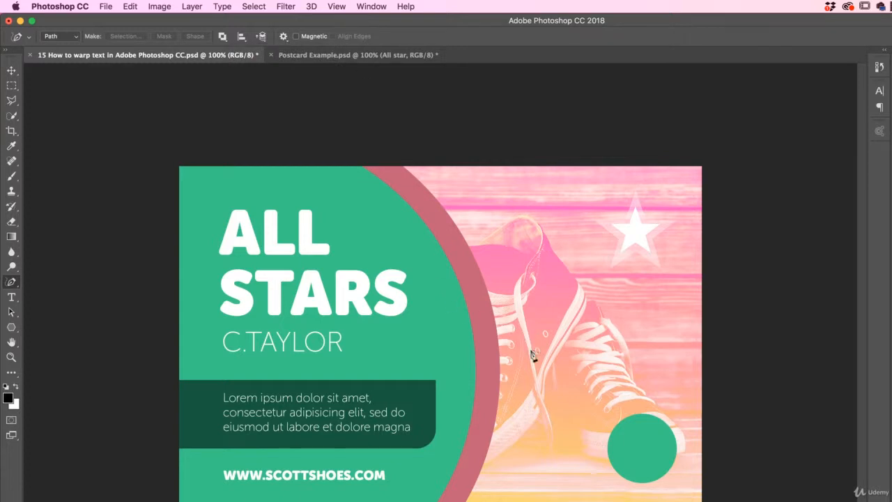
mouse_move(524, 356)
left_mouse_down()
mouse_move(536, 333)
mouse_move(634, 354)
mouse_move(642, 321)
left_mouse_up()
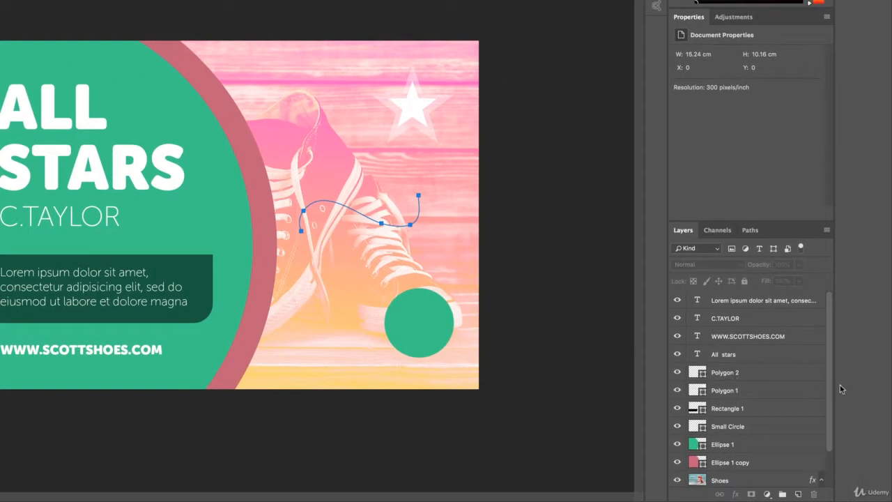
left_click(750, 231)
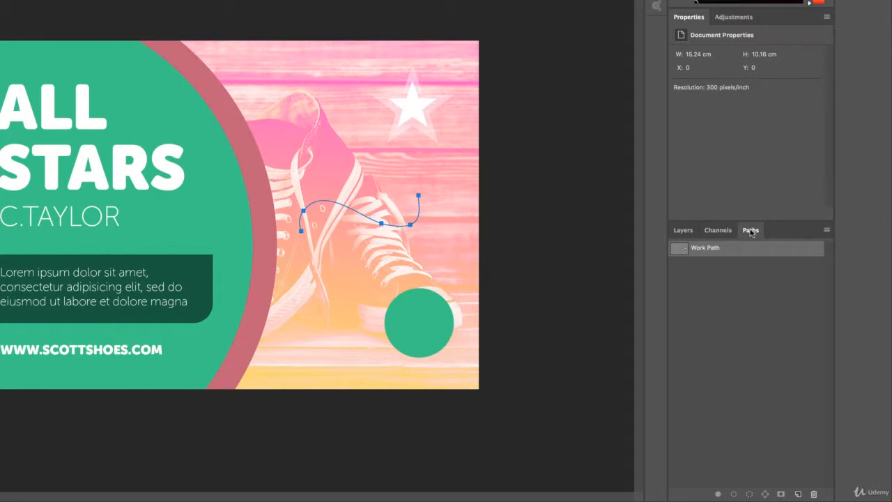
left_click(686, 230)
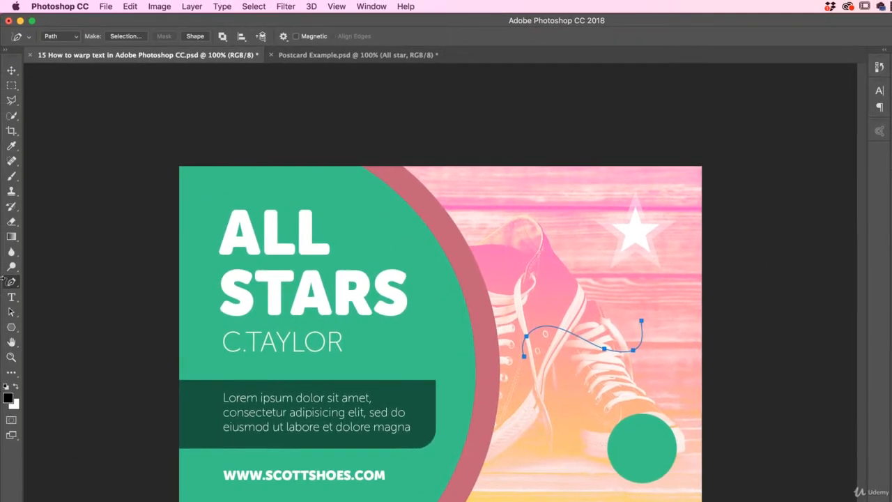
left_click(11, 297)
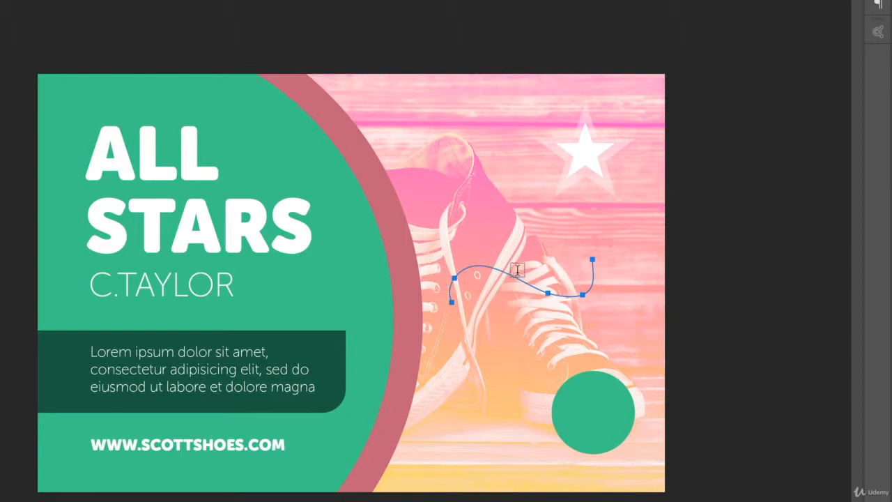
left_click(450, 292)
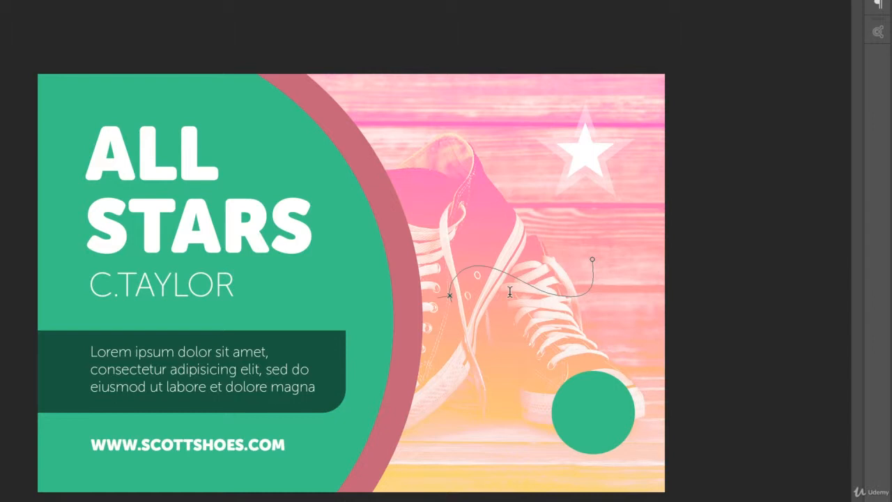
type("start typing")
key("ctrl")
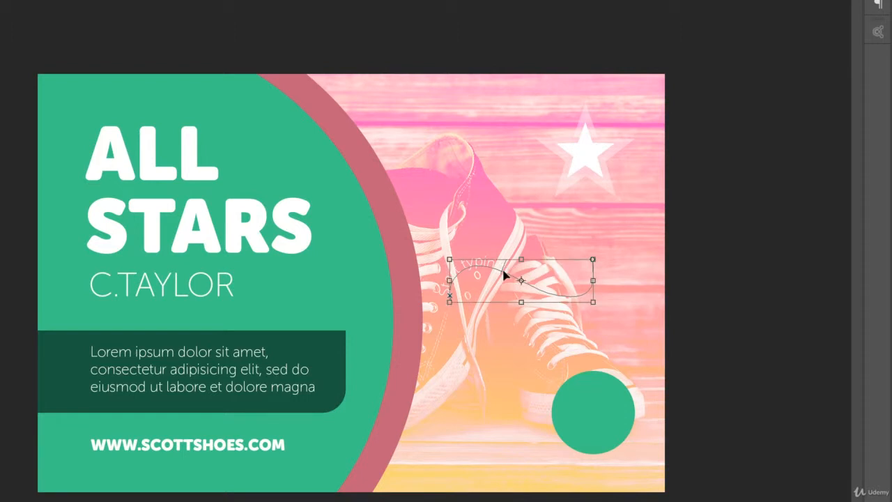
key("ctrl")
key("BackSpace")
key("BackSpace")
key("BackSpace")
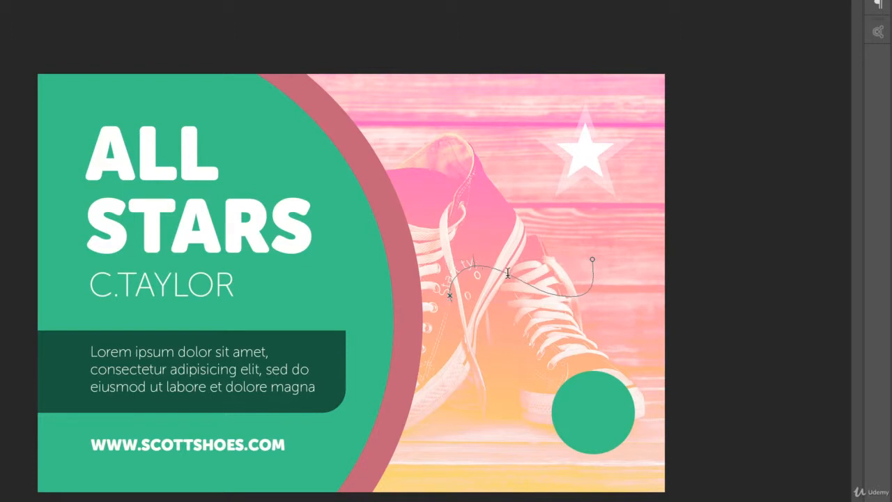
key("BackSpace")
key("BackSpace")
key("BackSpace")
left_click(338, 146)
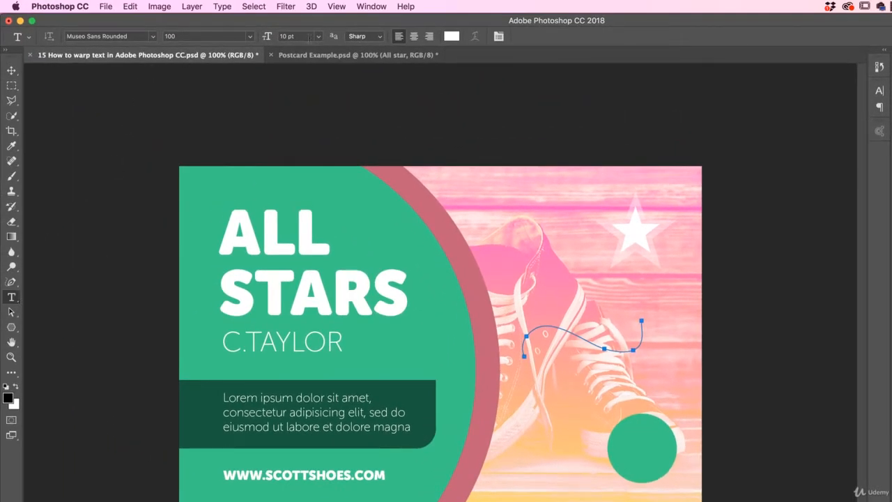
Add path text starting near the left end of the wavy path, reading "Start typing here."
left_click(307, 37)
left_click(521, 347)
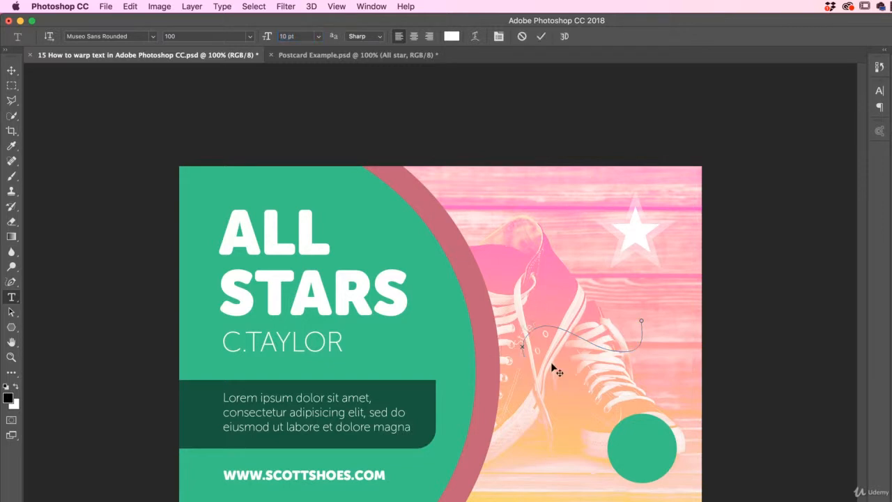
type("curvy type")
Set all of the curved text to weight 700 and colour #323232, trying centre alignment but keeping it left-aligned
left_click_drag(612, 341, 517, 340)
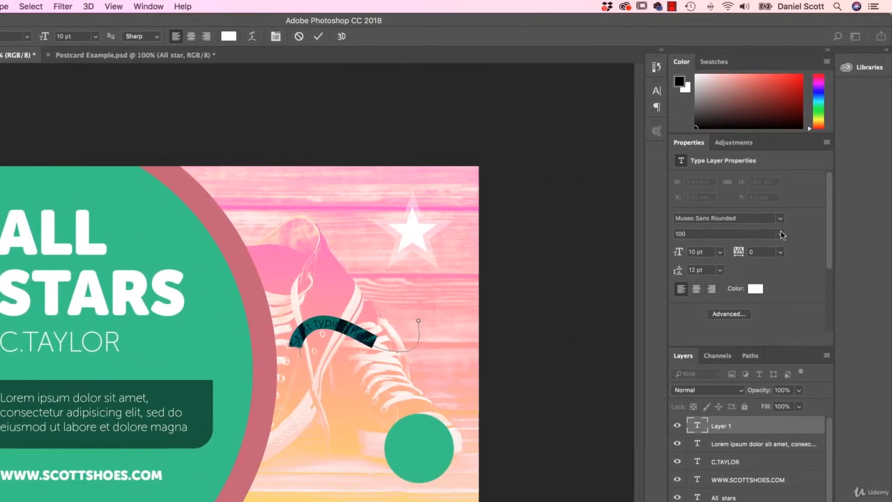
left_click(781, 234)
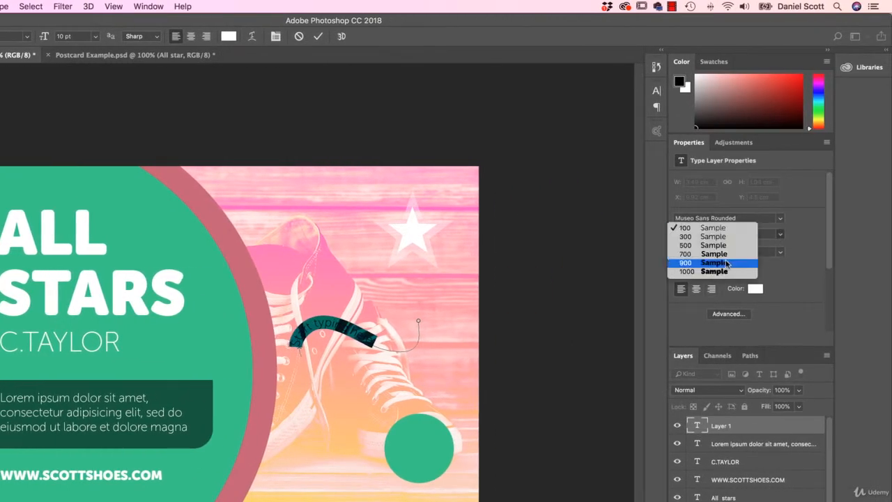
left_click(718, 254)
left_click(755, 289)
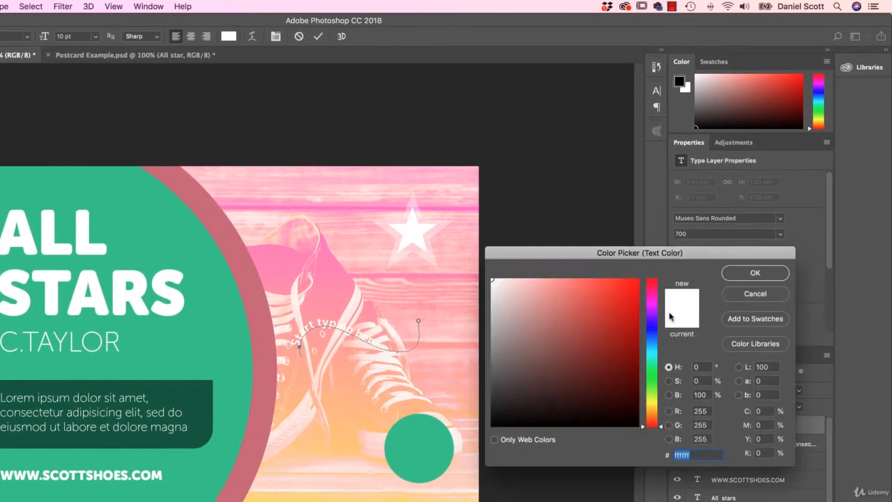
type("323232")
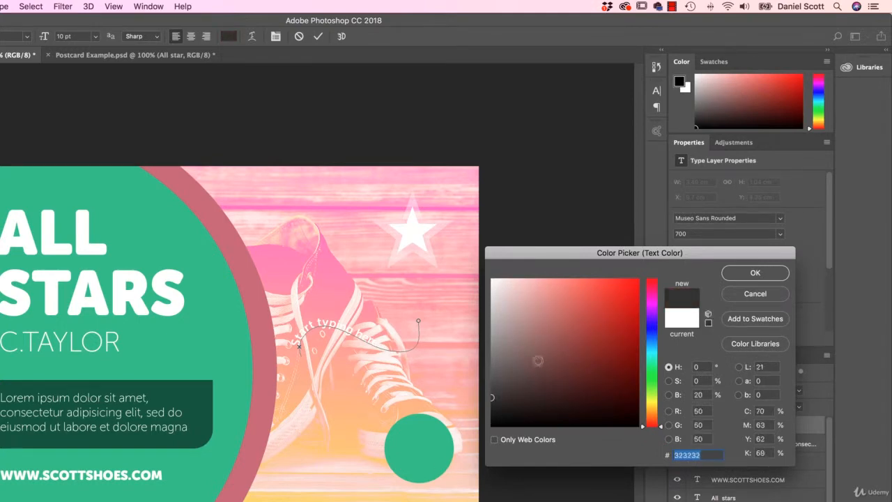
left_click(755, 273)
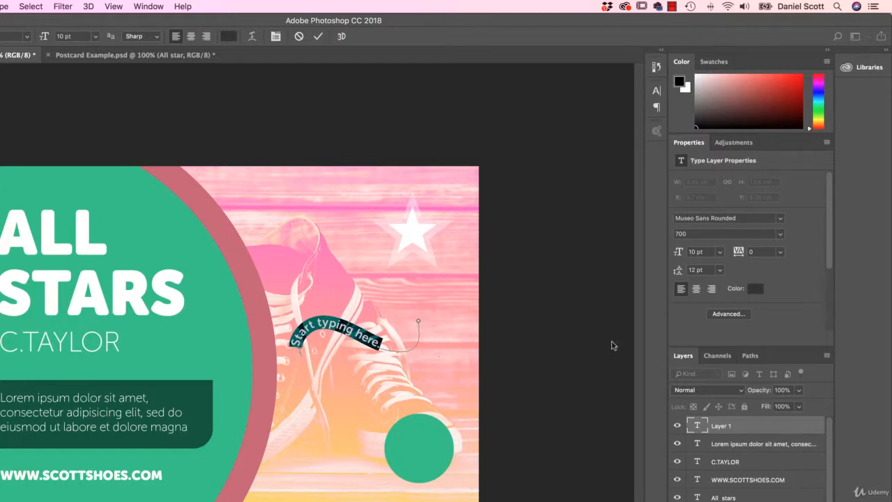
left_click(696, 289)
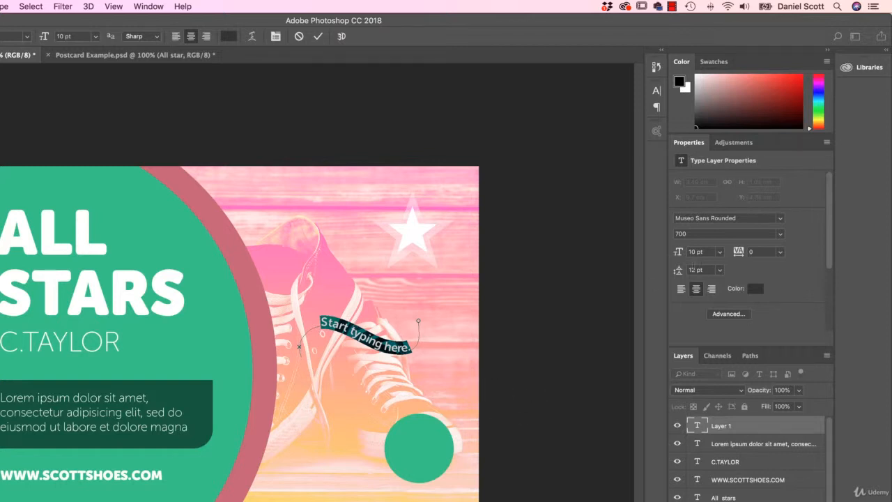
left_click(681, 289)
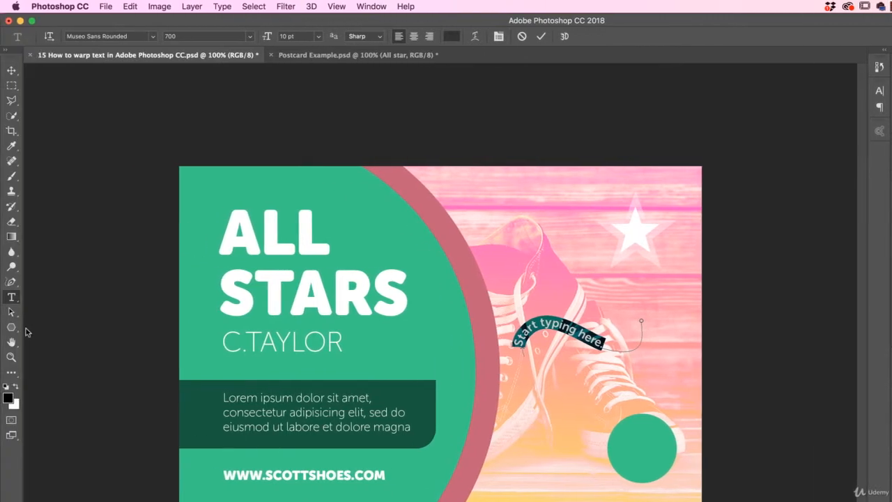
Slide the text's starting point back and forth along the path with the Path Selection tool, leaving it just before the first crest
left_click(11, 315)
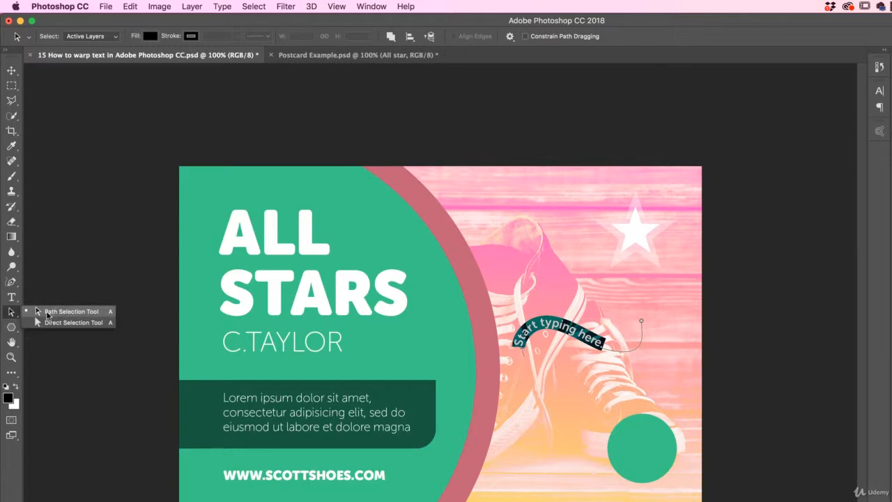
left_click(46, 313)
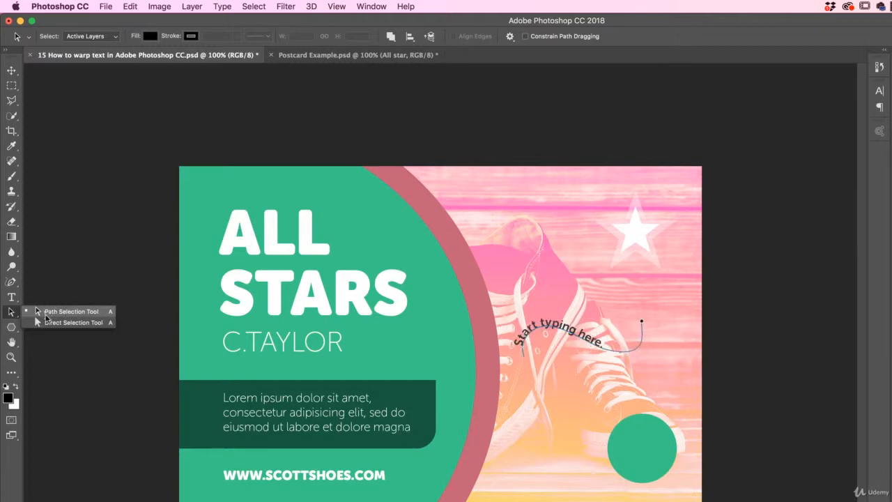
key("super+plus")
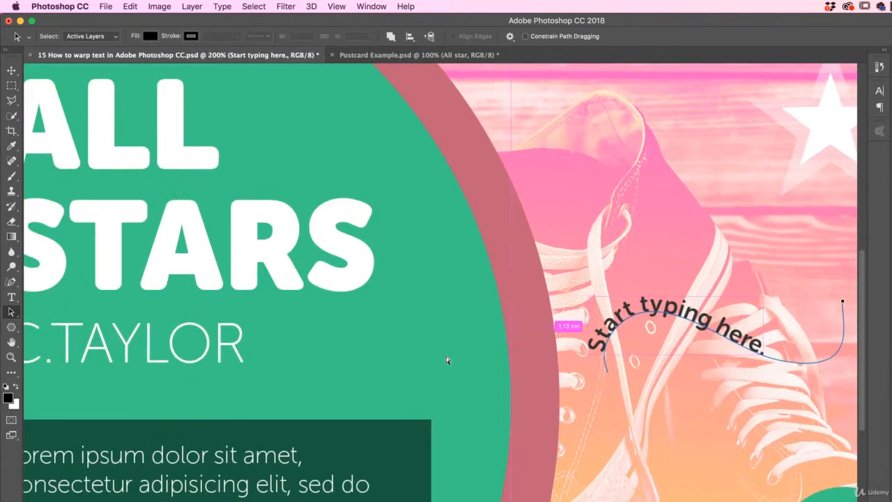
left_click_drag(638, 357, 322, 399)
left_click_drag(392, 394, 458, 390)
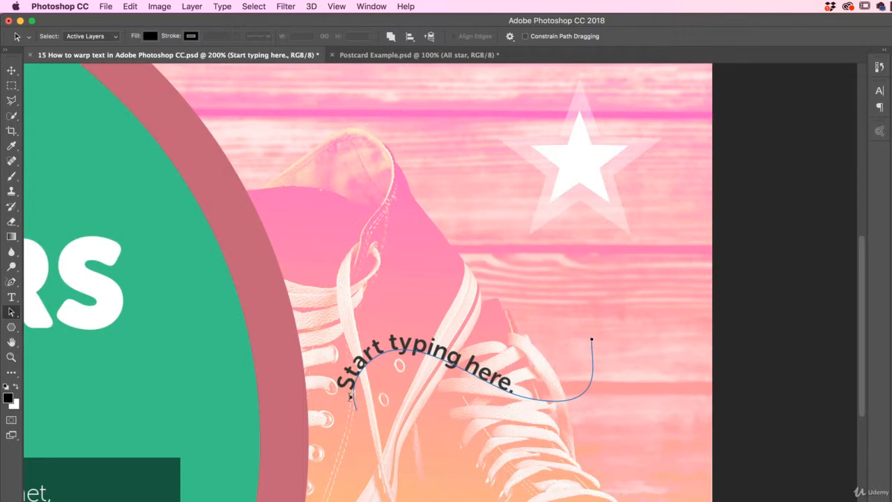
left_click_drag(349, 397, 370, 362)
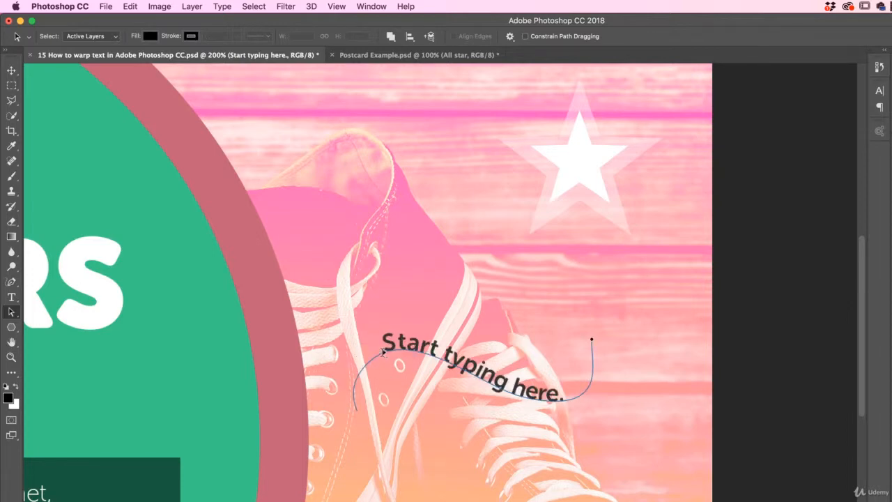
left_click_drag(383, 352, 358, 416)
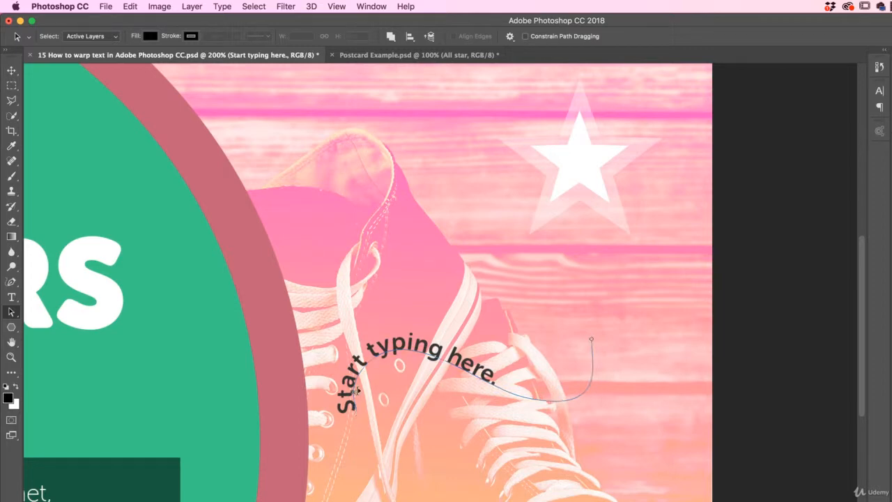
left_click_drag(355, 413, 361, 371)
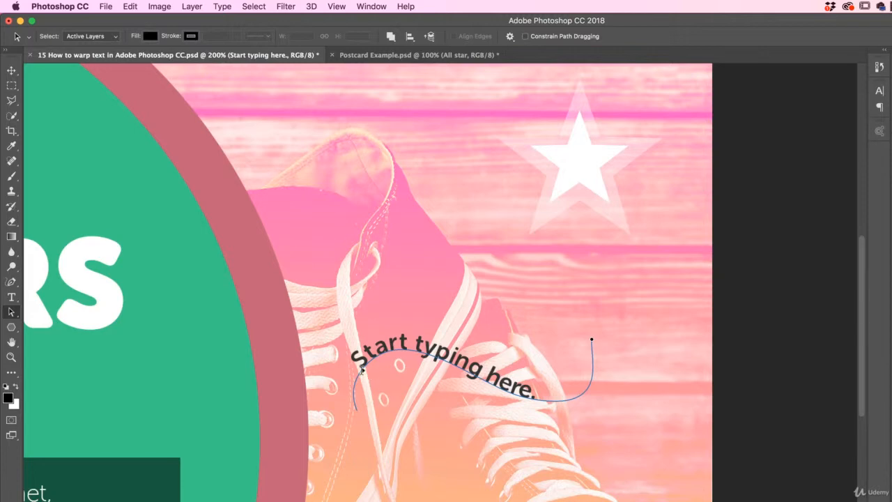
mouse_move(362, 371)
left_mouse_down()
mouse_move(339, 374)
mouse_move(357, 369)
left_mouse_up()
Flip the text to the underside of the path, shift it there, and flip it back above the line
left_click_drag(482, 417, 433, 354)
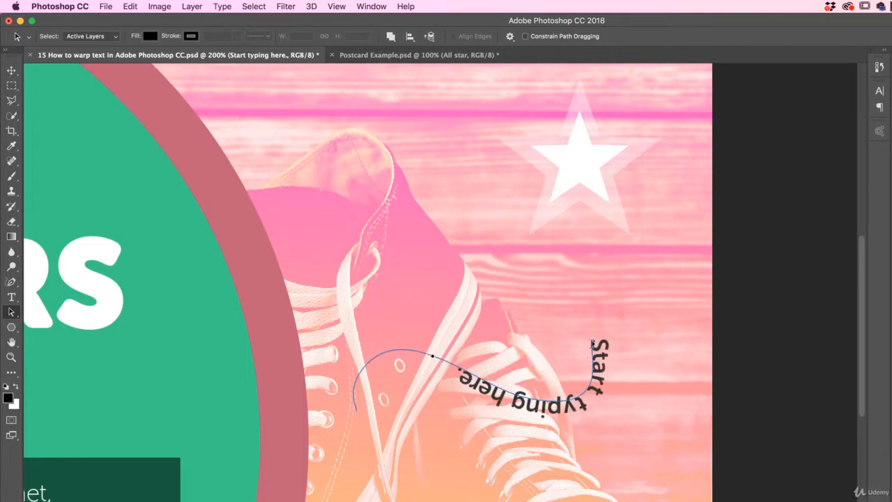
left_click_drag(592, 341, 528, 450)
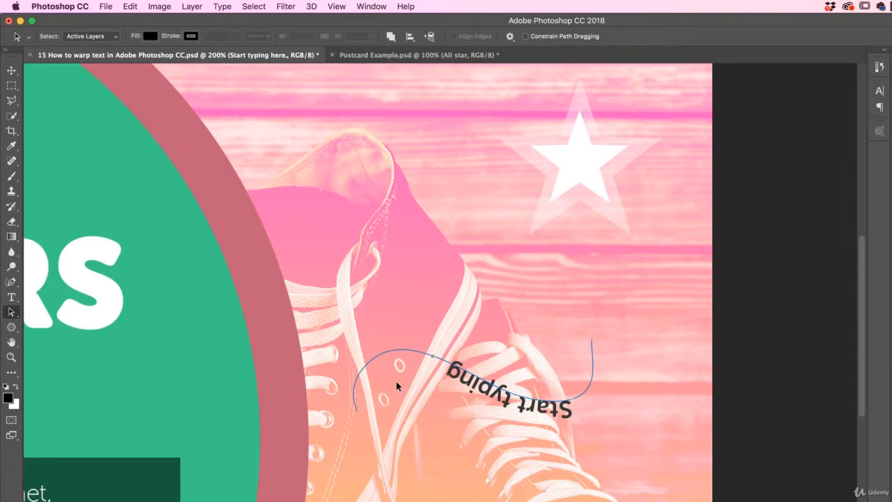
left_click_drag(568, 389, 567, 394)
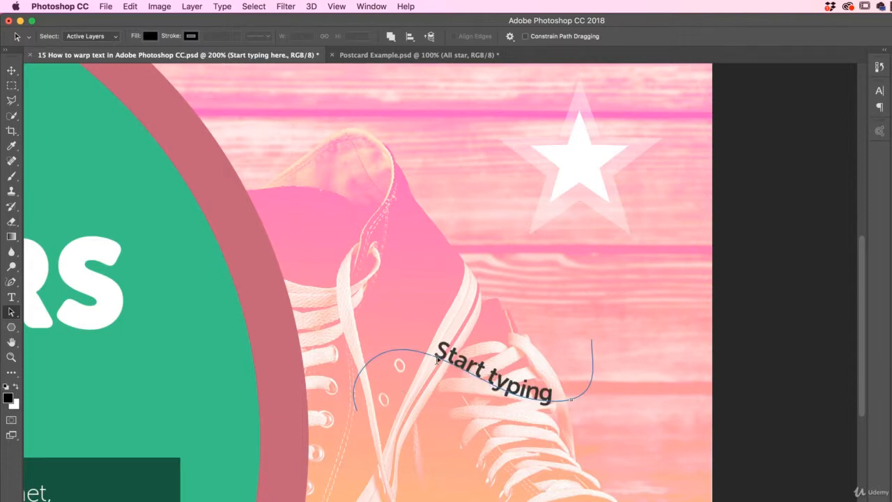
left_click_drag(384, 356, 574, 398)
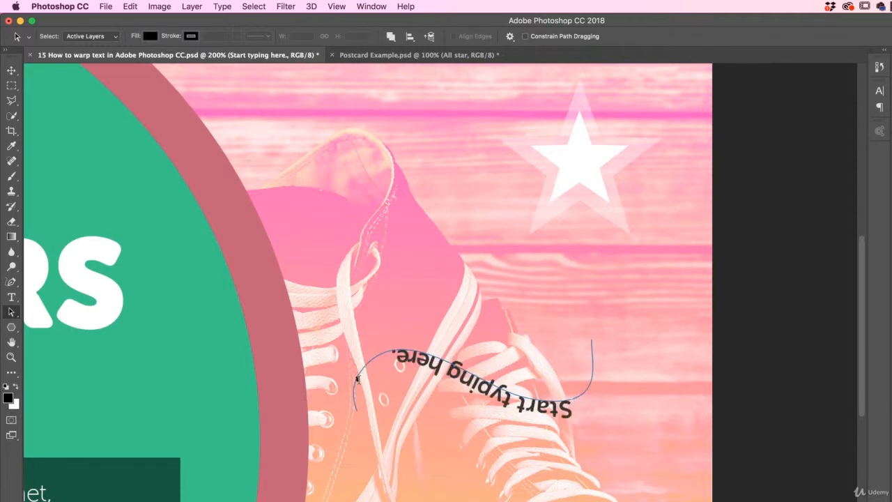
left_click_drag(568, 395, 564, 389)
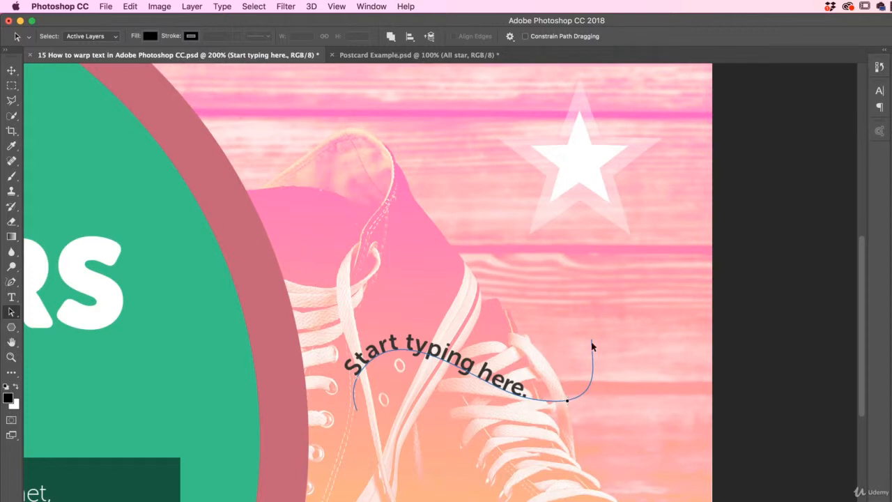
Shorten and re-extend the text's end limit to near the path's right end, and move the curved text up and right over the shoes
mouse_move(576, 400)
left_mouse_down()
mouse_move(492, 392)
mouse_move(486, 414)
mouse_move(491, 391)
mouse_move(503, 387)
mouse_move(466, 371)
left_mouse_up()
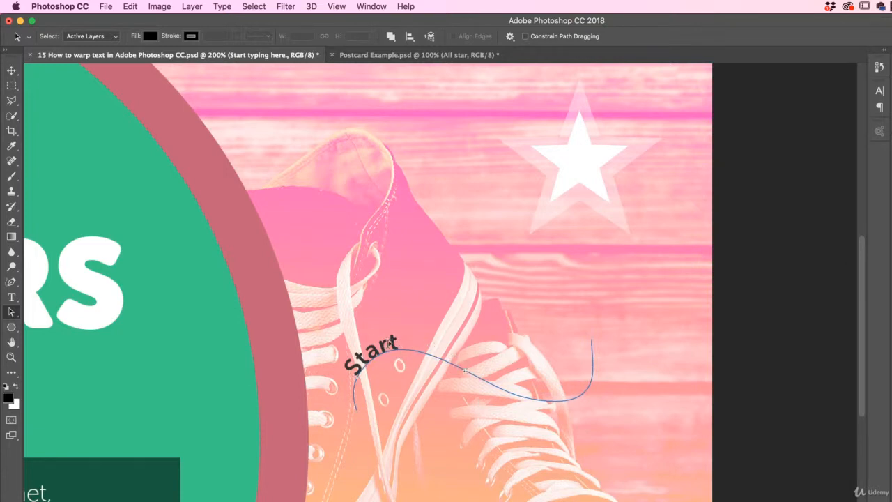
mouse_move(466, 371)
left_mouse_down()
mouse_move(575, 398)
mouse_move(590, 393)
mouse_move(591, 371)
left_mouse_up()
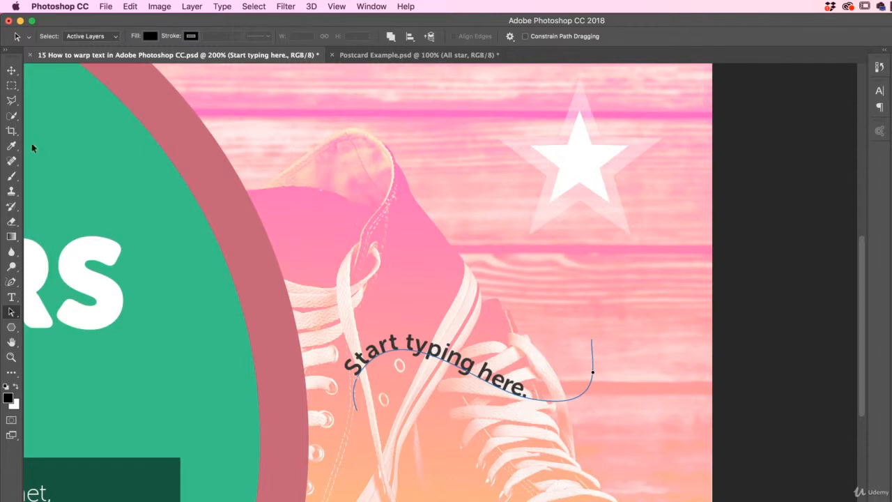
left_click(11, 70)
left_click_drag(443, 368, 487, 307)
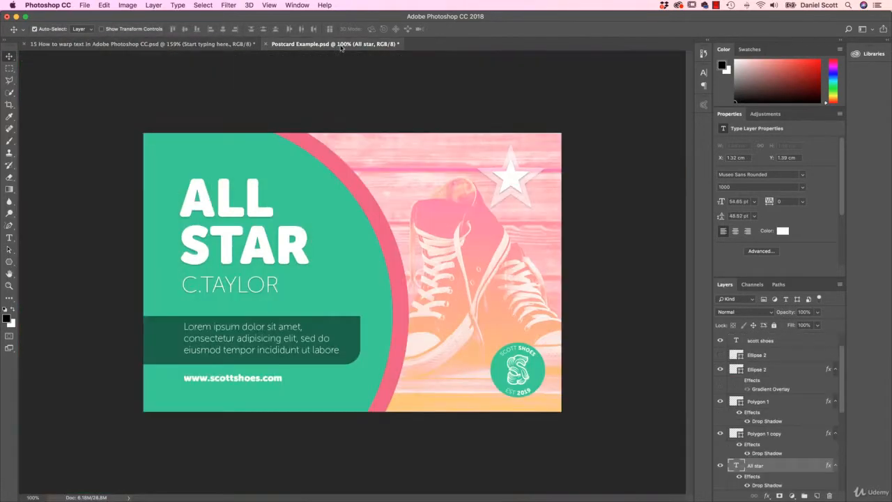
Switch to the Postcard Example.psd document to examine the curved text on its round badge
left_click(341, 45)
Return to the "15 How to warp text in Adobe Photoshop CC.psd" document and activate the Ellipse tool for work around the small green circle
left_click(125, 44)
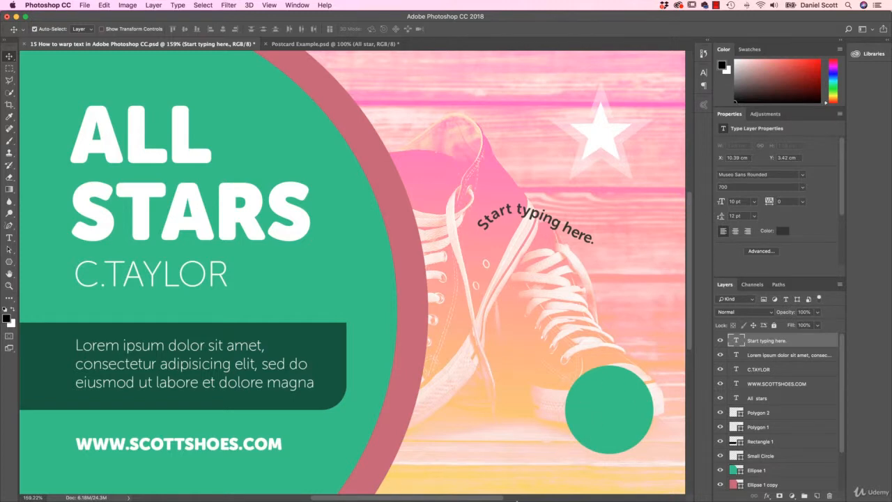
left_click_drag(483, 499, 560, 498)
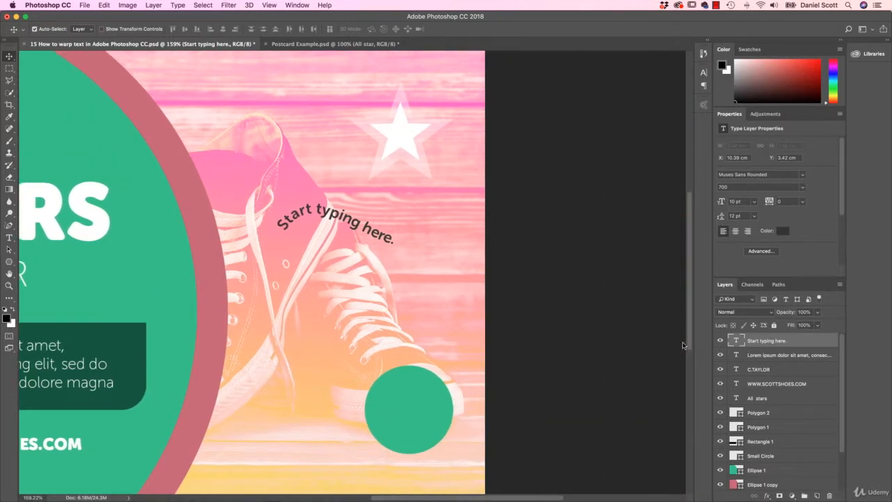
left_click_drag(687, 347, 690, 379)
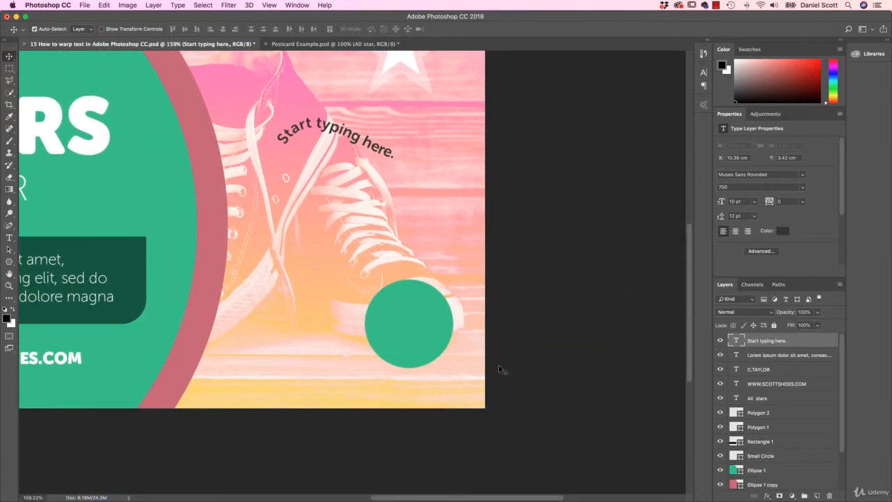
left_click(10, 263)
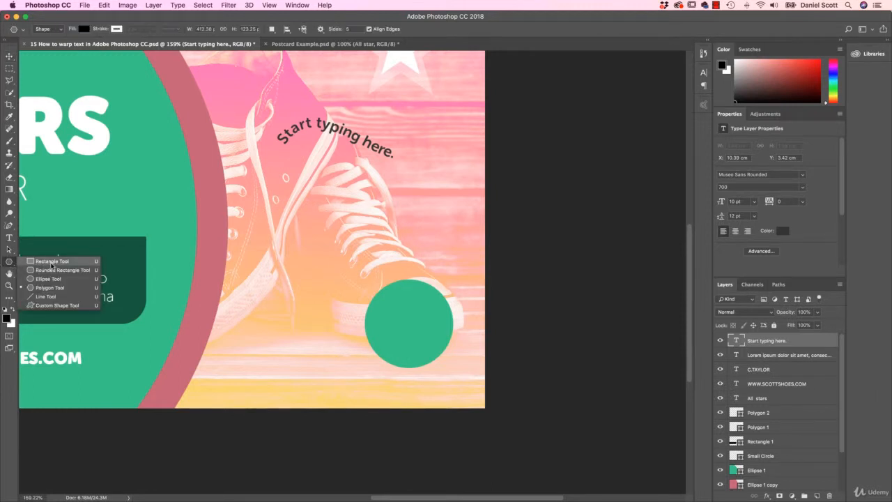
left_click(49, 278)
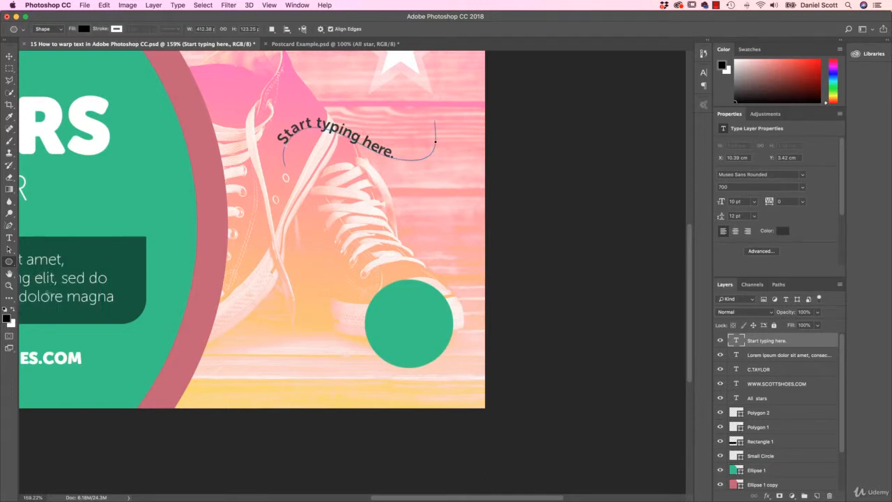
Try drawing an ellipse in Shape mode and one of about 304 × 252 px in Path mode over the shoes, undoing each
left_click_drag(210, 237, 315, 326)
key("super+z")
left_click(49, 29)
left_click(43, 37)
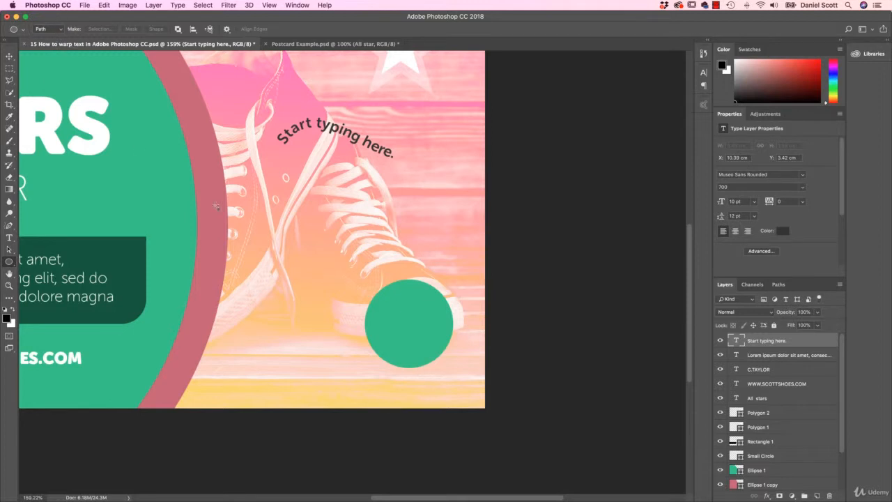
left_click_drag(182, 193, 294, 286)
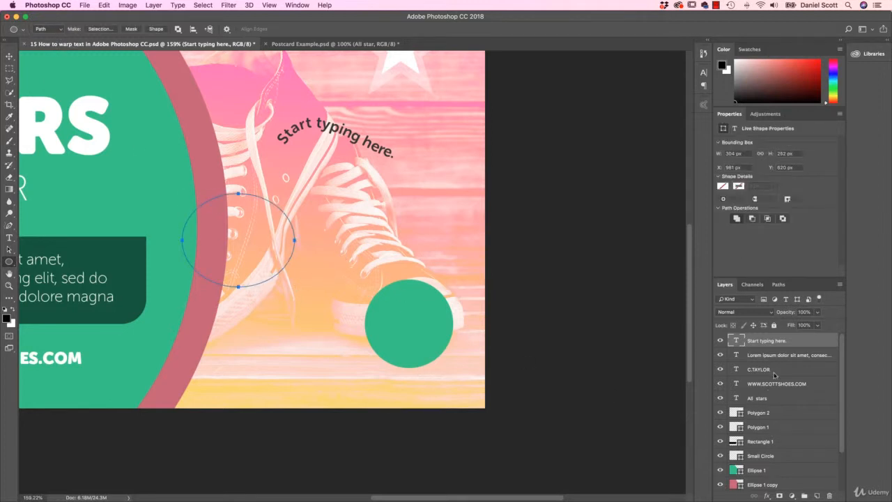
left_click(779, 285)
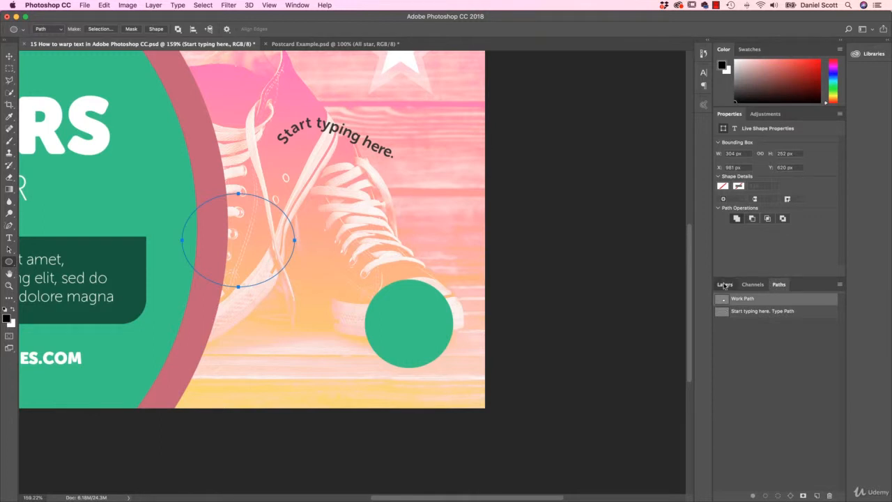
left_click(725, 286)
key("super+z")
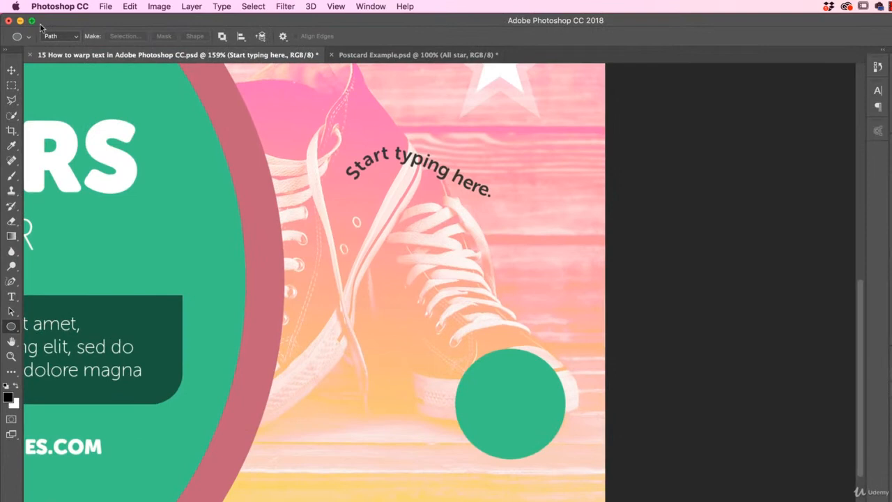
Draw a circular path in Path mode about the size of the small green circle and align it over that circle
left_click(50, 29)
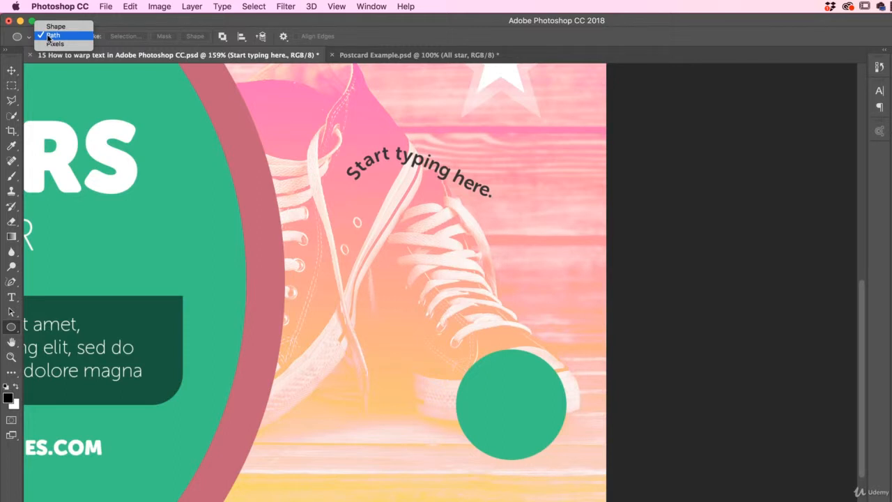
left_click(48, 36)
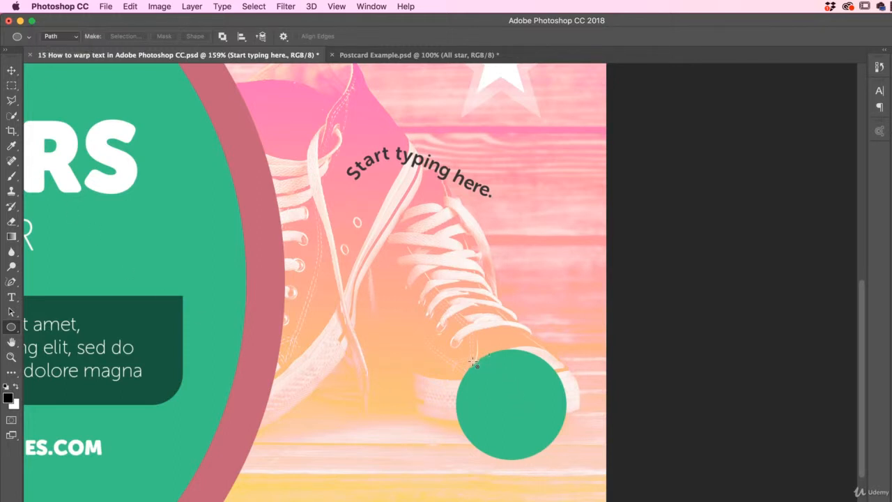
left_click_drag(473, 363, 565, 450)
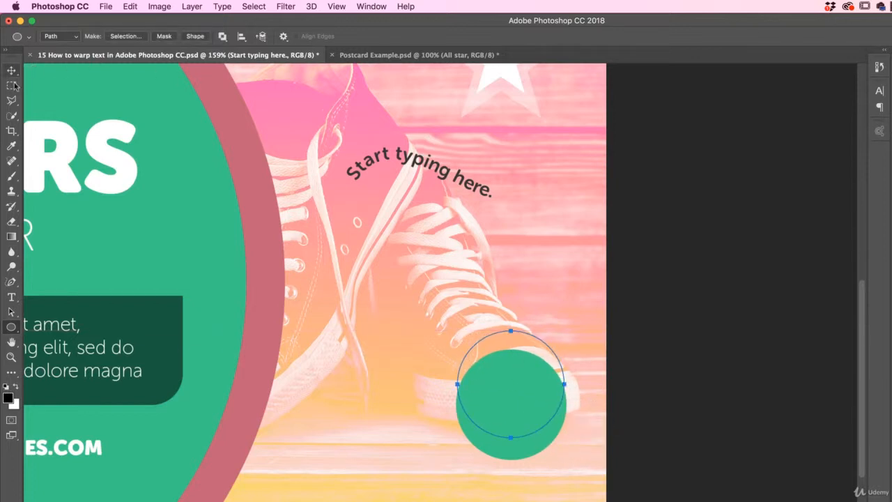
left_click(11, 313)
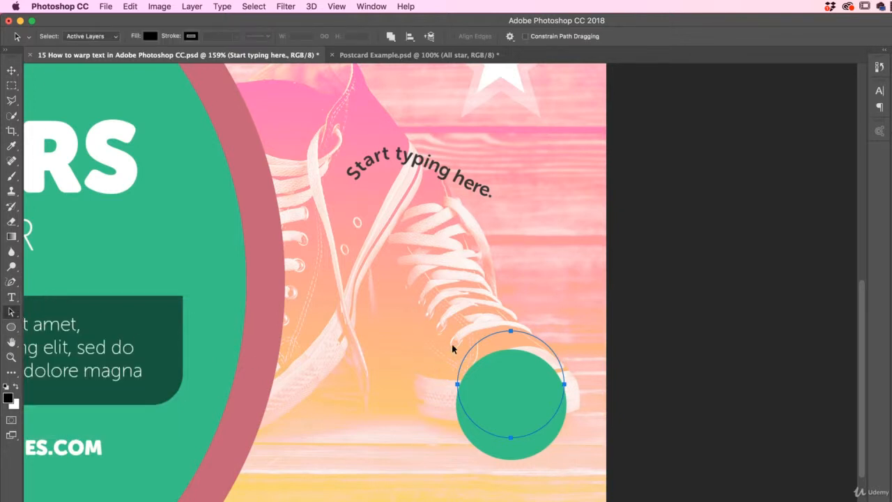
left_click_drag(549, 354, 547, 370)
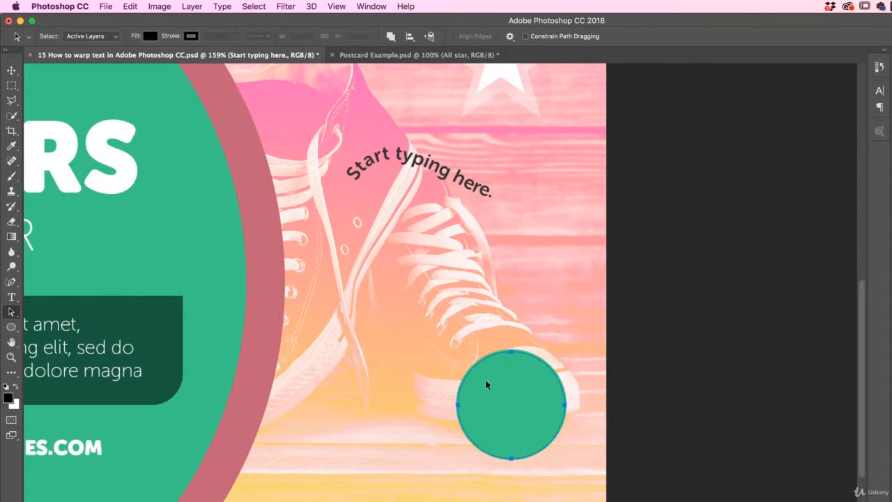
Scale the circular path about its centre to about 74% so it sits inside the green circle
key("ctrl+t")
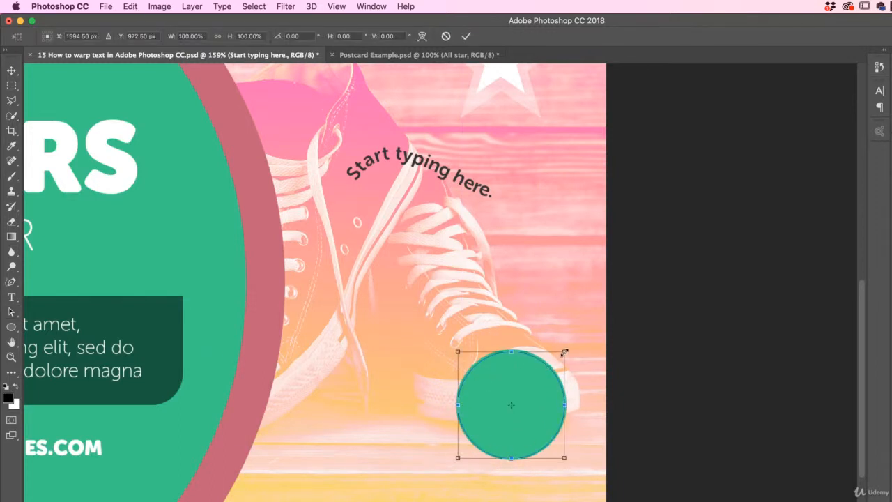
left_click_drag(565, 352, 555, 364)
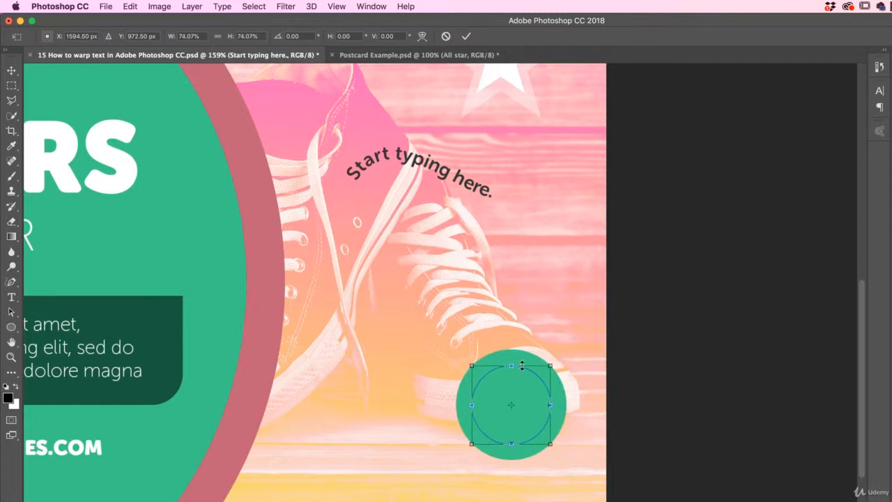
key("Return")
key("v")
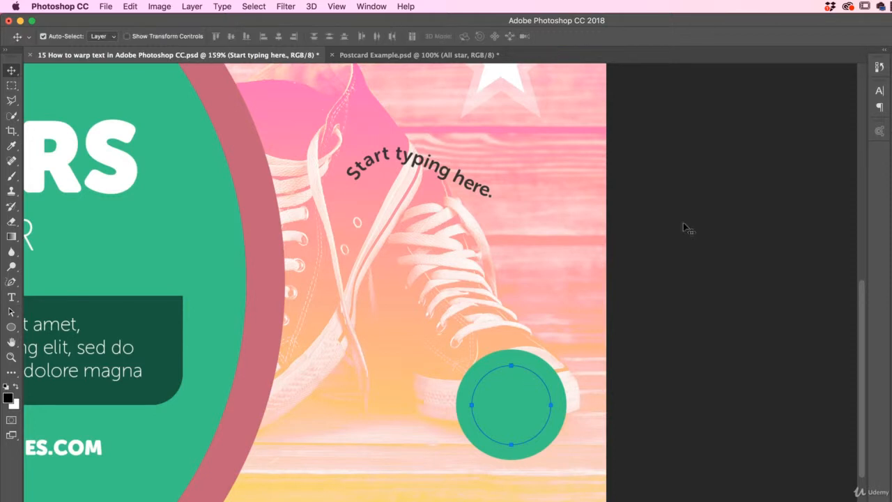
Add the text "SCOTT SHOES" along the circular path, starting at the circle's topmost point
left_click(11, 297)
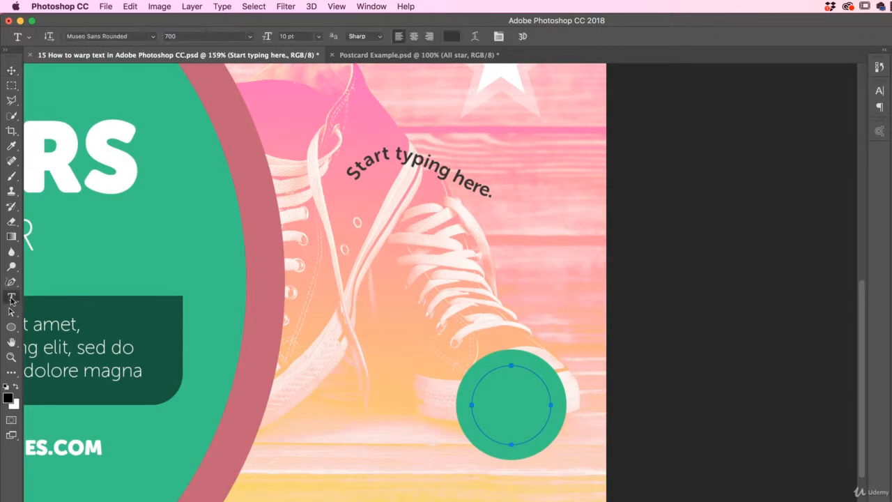
left_click(511, 363)
type("SCOTT")
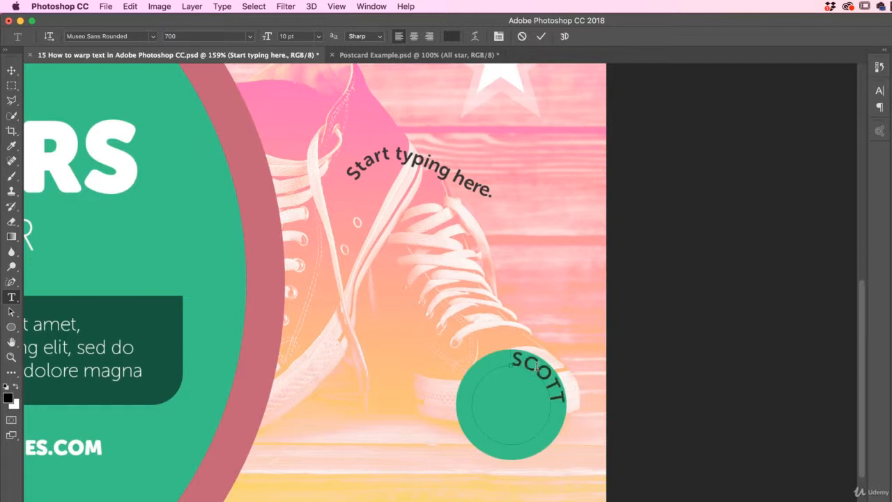
type(" SHOES")
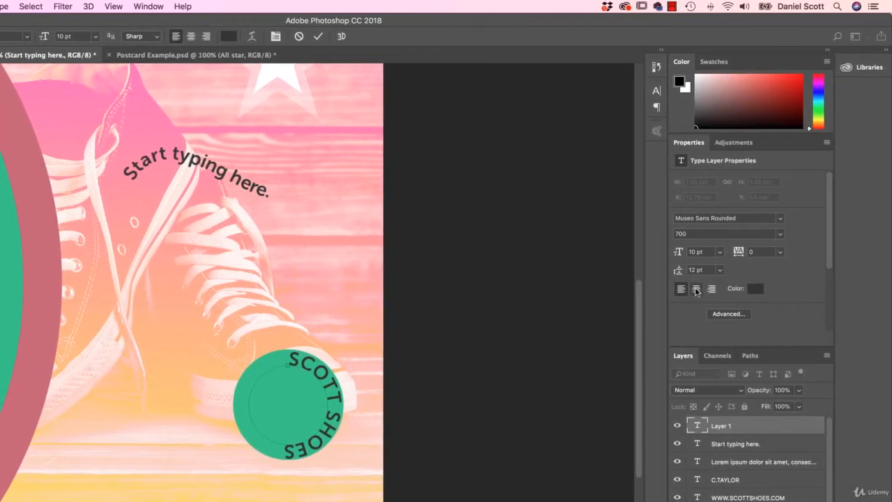
Try centre and right alignment on the circular text, and set it back to left alignment
left_click(697, 290)
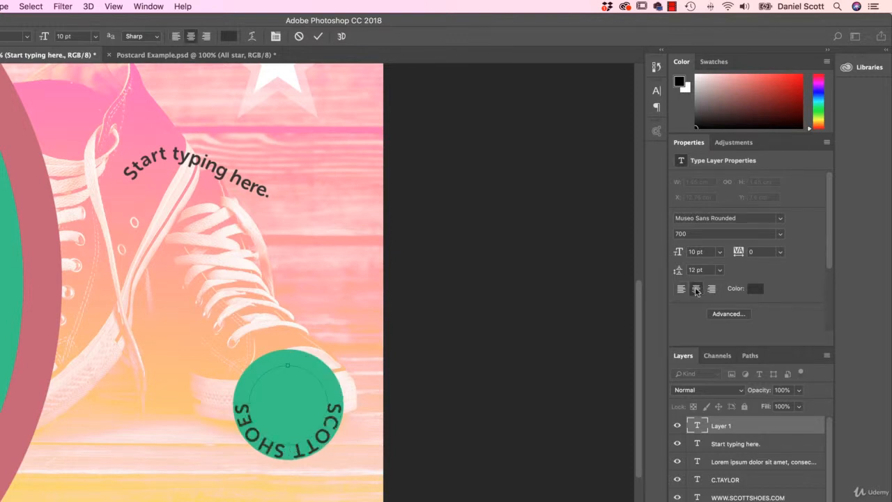
left_click(711, 291)
left_click(696, 290)
left_click(682, 291)
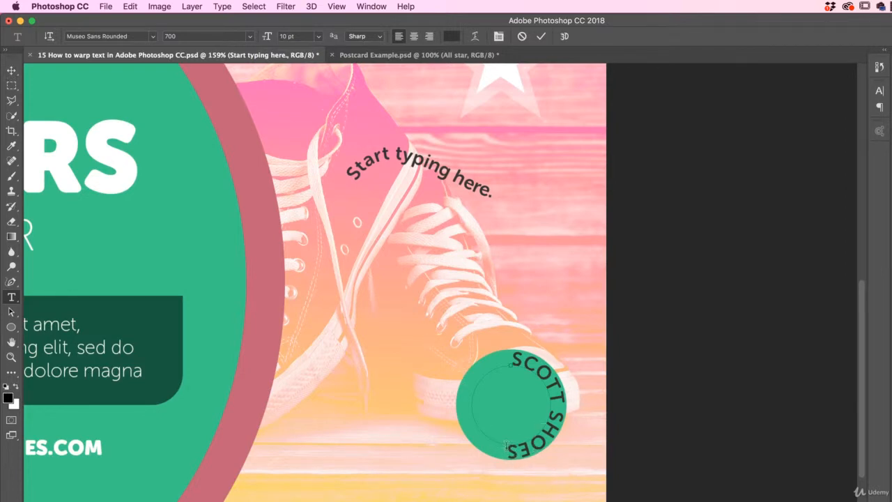
Append "TTT" to the end of the circular text, delete those extra letters, and commit the text
type("TTT")
key("BackSpace")
key("BackSpace")
key("BackSpace")
left_click(11, 71)
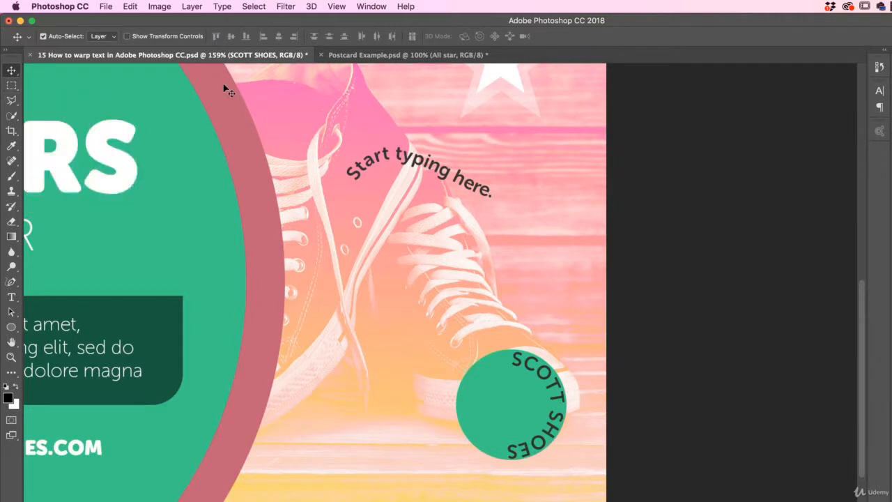
Free Transform the SCOTT SHOES text to about 87.65% scale and -91.34° rotation, and position it along the green circle's upper arc
left_click(130, 6)
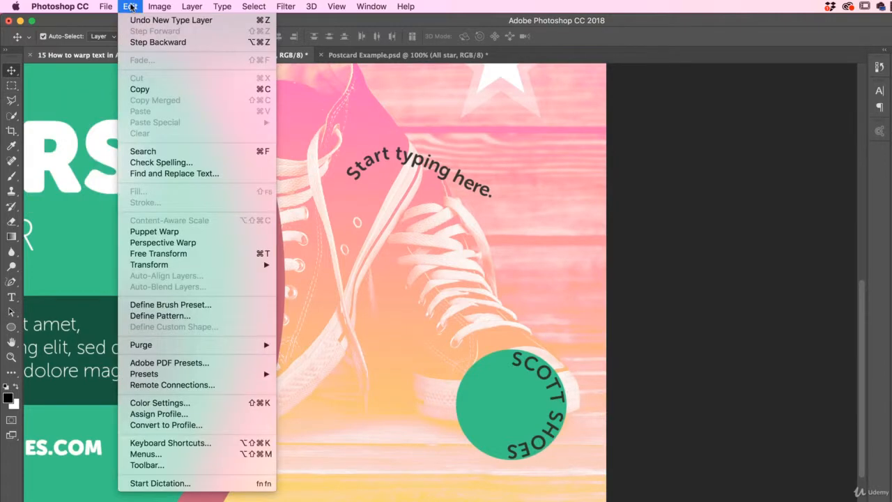
mouse_move(173, 268)
left_click(135, 5)
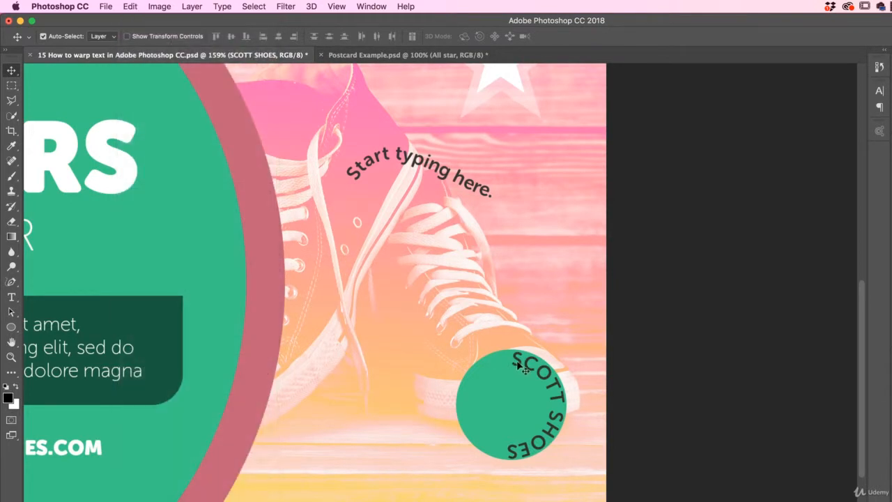
key("super+t")
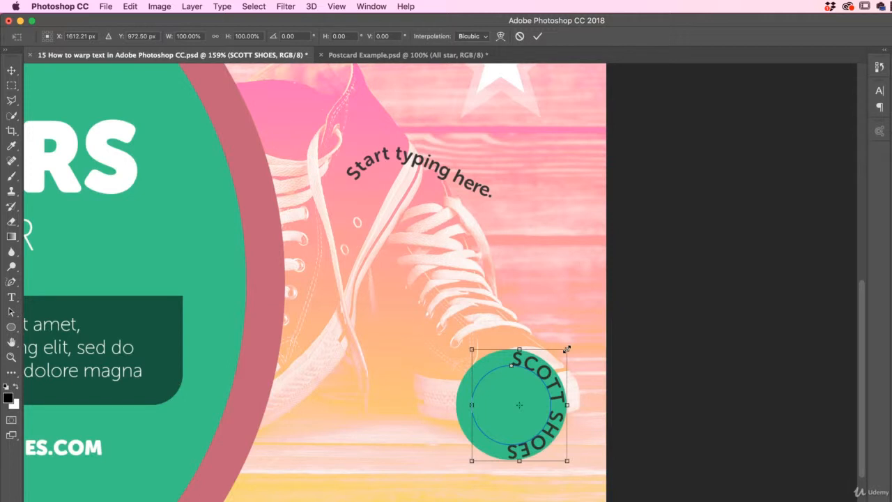
mouse_move(566, 349)
left_mouse_down()
mouse_move(554, 359)
mouse_move(562, 357)
left_mouse_up()
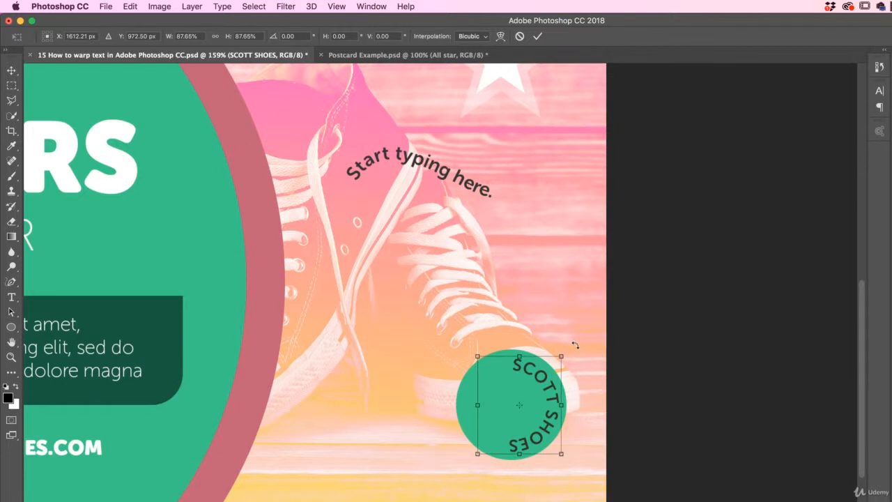
left_click_drag(575, 345, 455, 348)
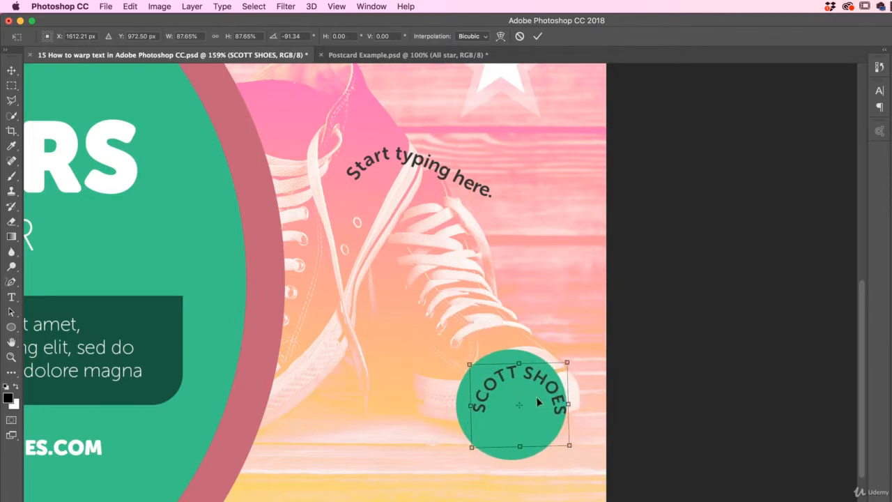
mouse_move(541, 391)
left_mouse_down()
mouse_move(526, 378)
mouse_move(532, 382)
left_mouse_up()
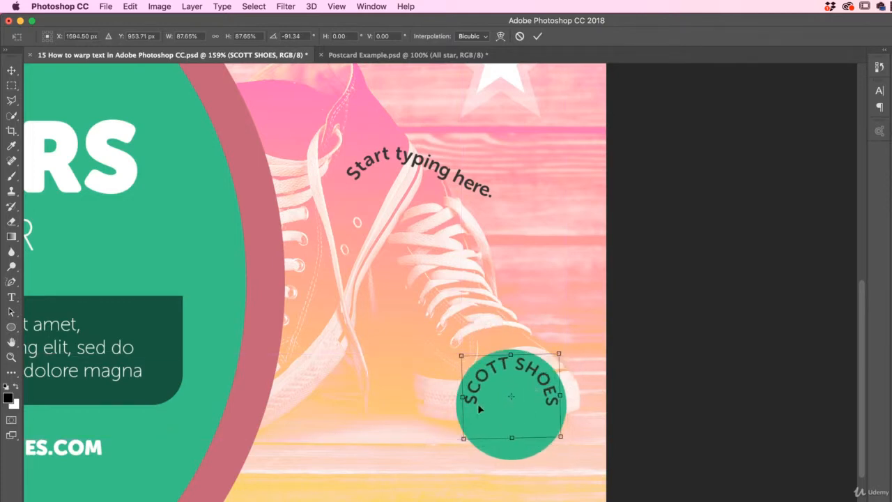
key("Return")
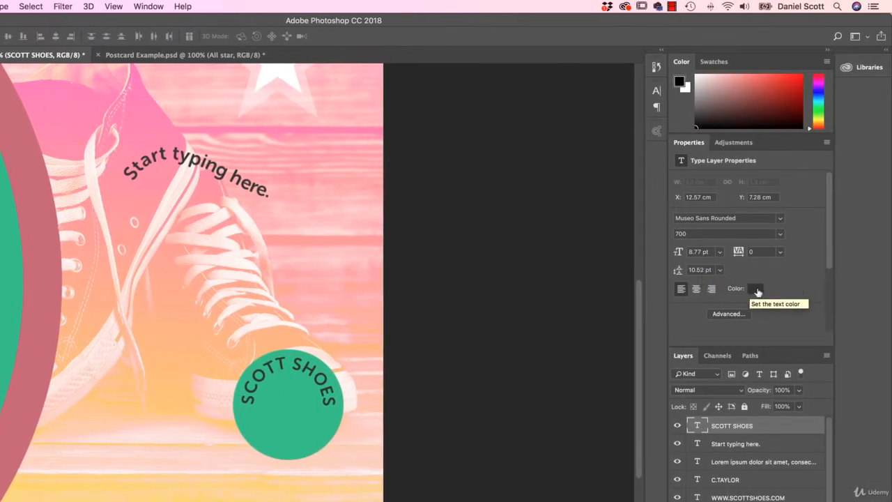
Set the SCOTT SHOES text color to white and its font size to 6 pt
left_click(757, 290)
left_click_drag(512, 309, 490, 277)
left_click(753, 273)
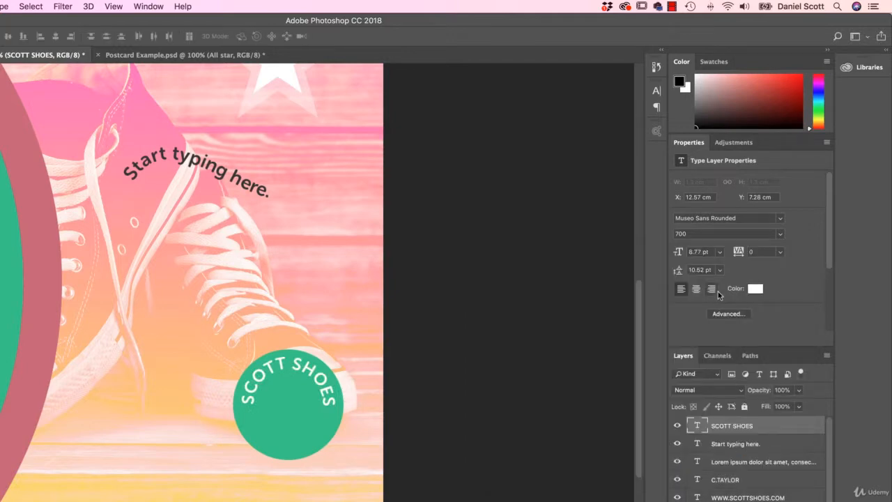
double_click(696, 252)
type("6")
key("Return")
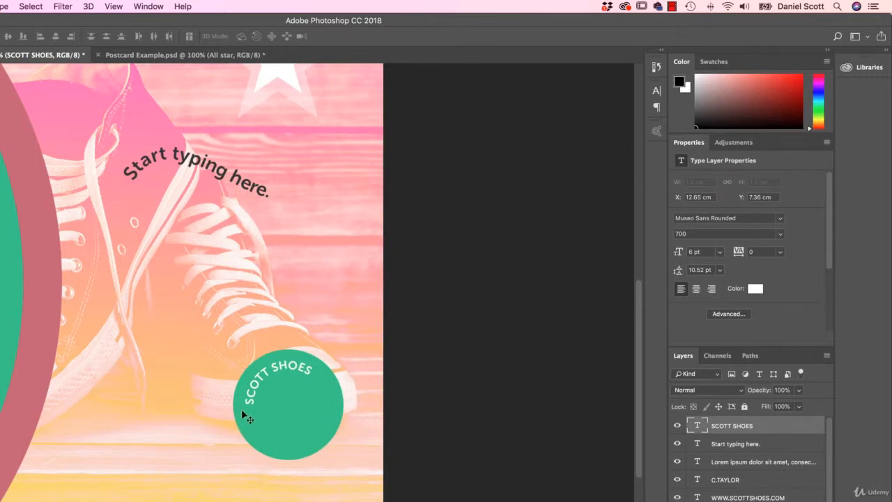
Free Transform the SCOTT SHOES text to about 109% scale and 29.88° rotation, and move it back over the green circle's upper arc
key("super+t")
left_click_drag(343, 375, 325, 387)
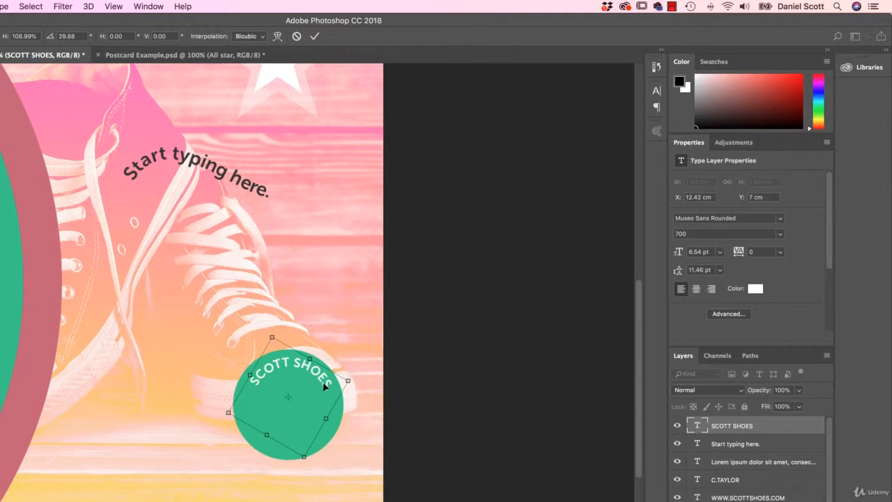
mouse_move(324, 387)
left_mouse_down()
mouse_move(328, 399)
mouse_move(322, 388)
left_mouse_up()
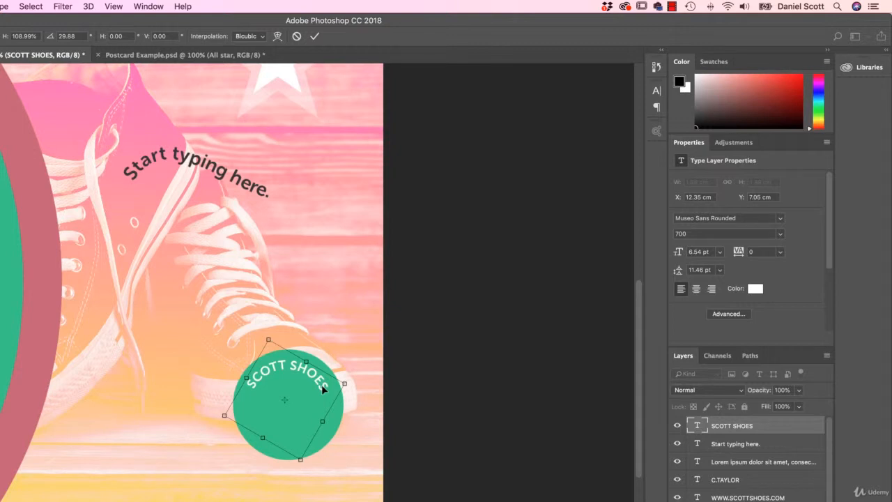
Nudge the SCOTT SHOES text slightly right and up to sit evenly along the green badge's upper arc, and commit the transform
key("Right")
key("Right")
key("Up")
key("Up")
key("Right")
key("Right")
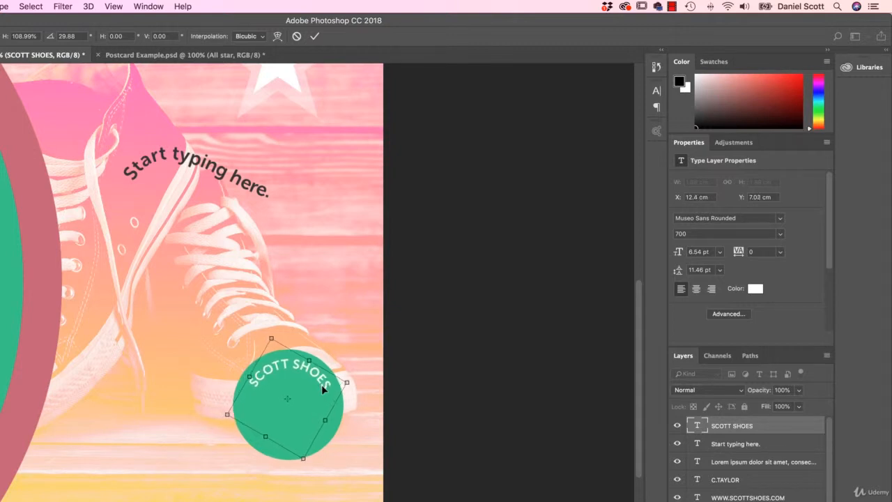
key("Up")
key("Up")
key("Up")
key("Up")
key("Up")
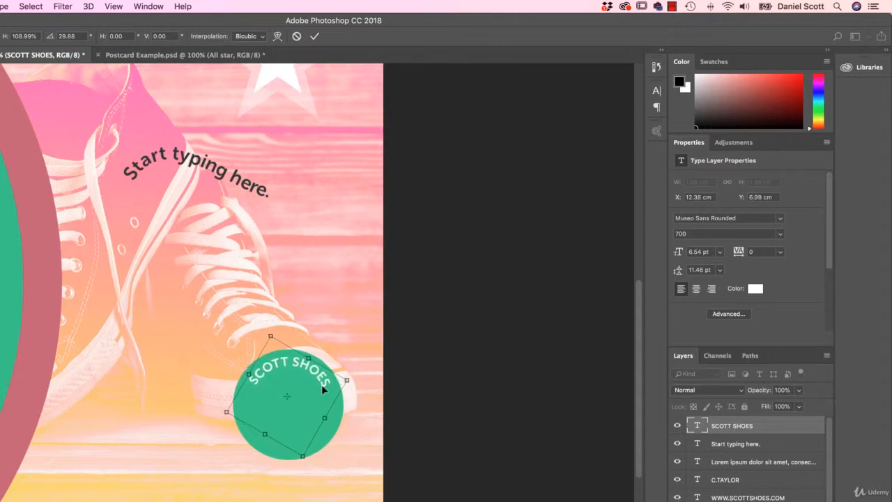
key("Return")
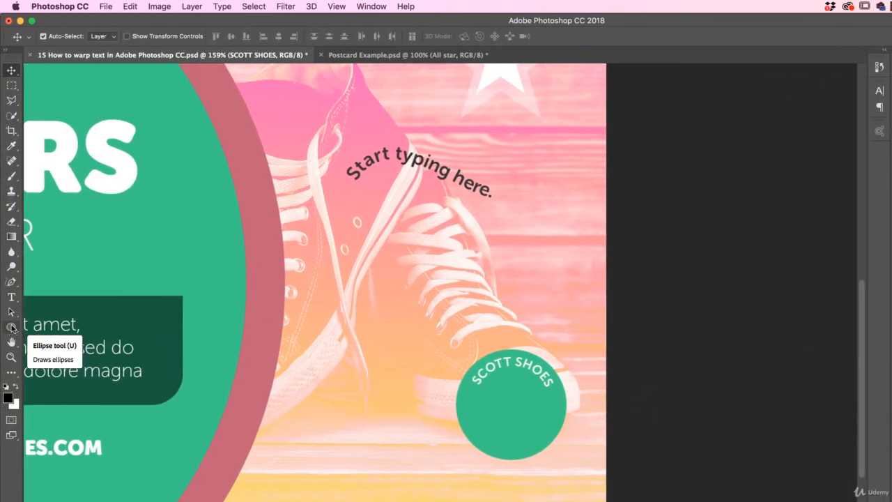
Draw a circular path with the Ellipse tool inside the green badge and move it so it is centred in the badge
left_click(12, 328)
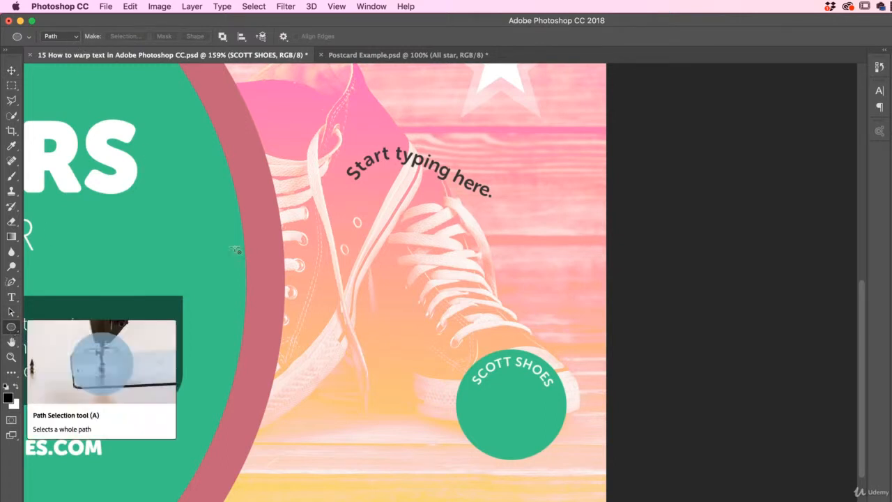
left_click_drag(467, 358, 558, 453)
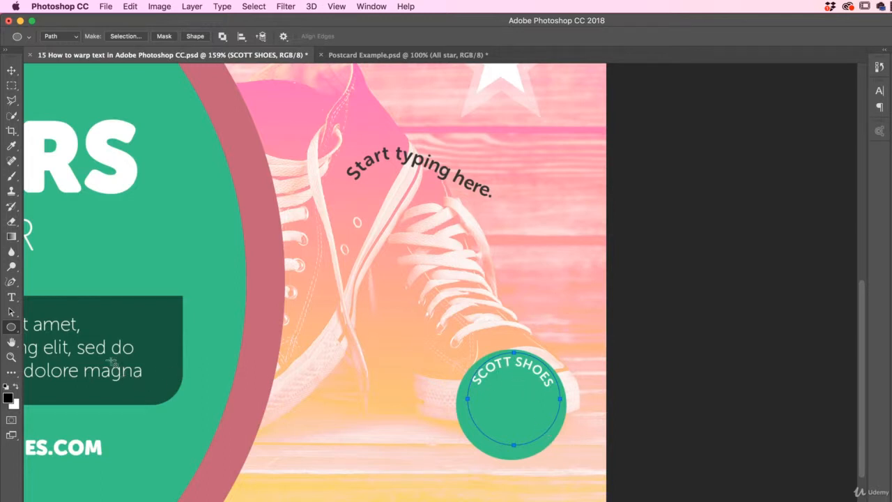
left_click(11, 312)
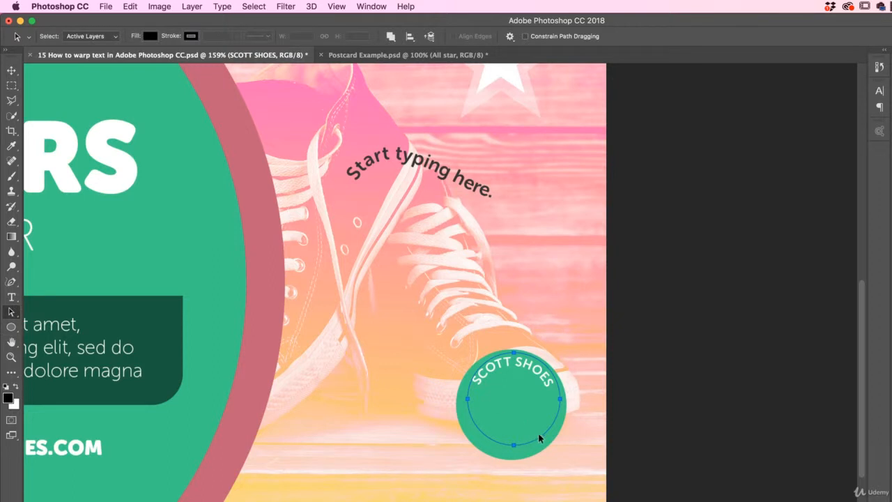
left_click_drag(539, 442, 537, 448)
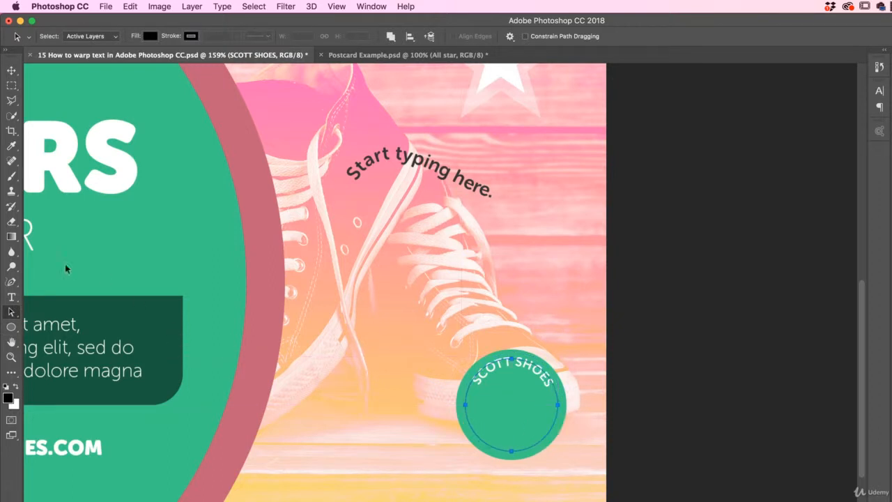
left_click(11, 297)
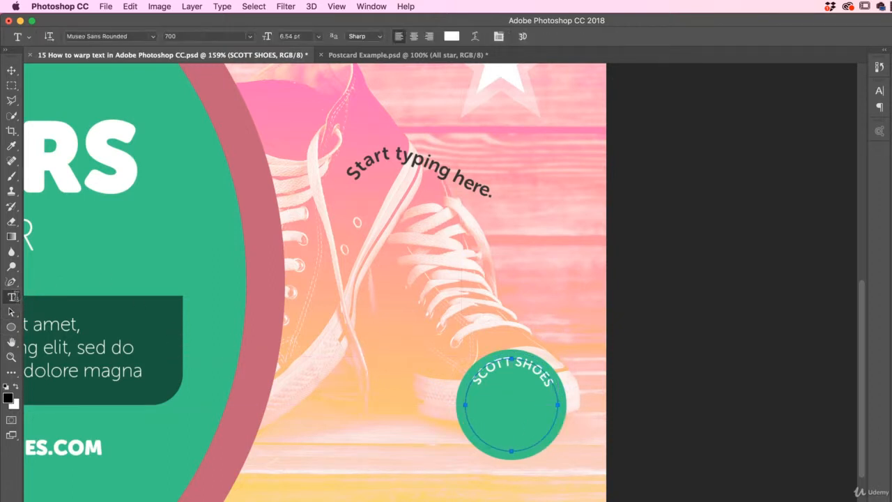
left_click(517, 454)
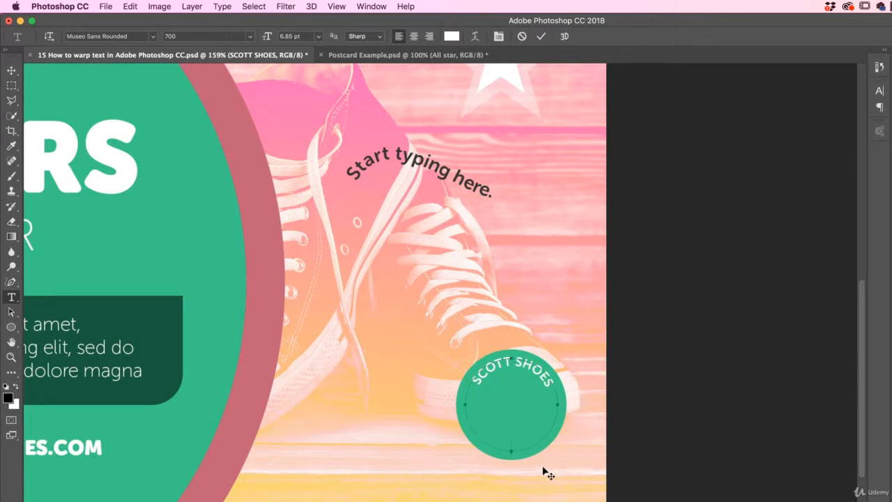
type("EST")
key("super+Return")
left_click(131, 6)
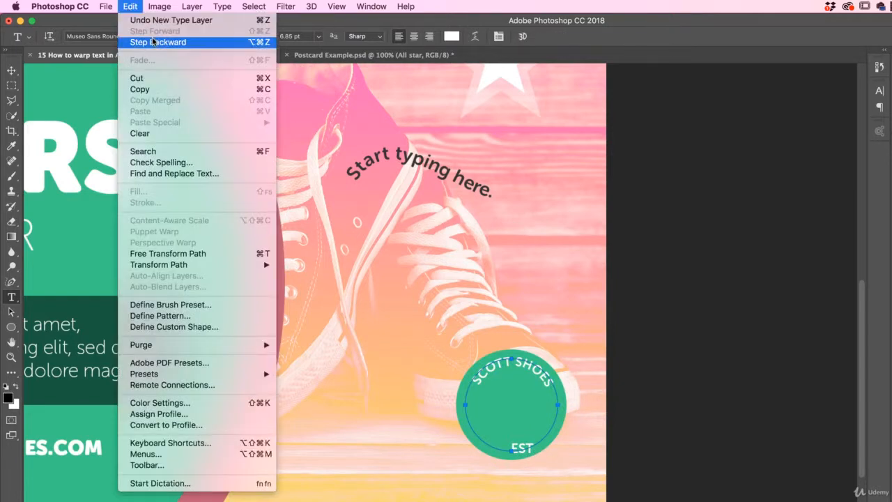
left_click(154, 43)
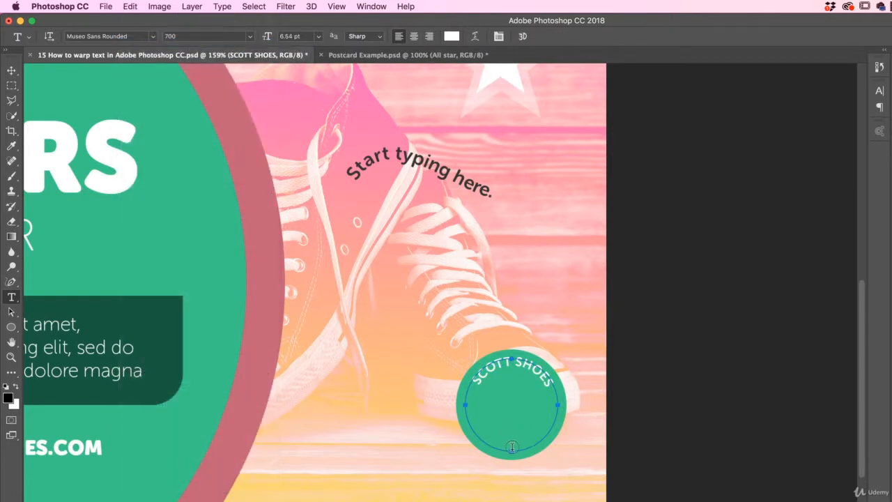
Add the text "EST 2019" on the circular path, starting at its lowest point, and flip it to the inside of the circle
left_click(512, 449)
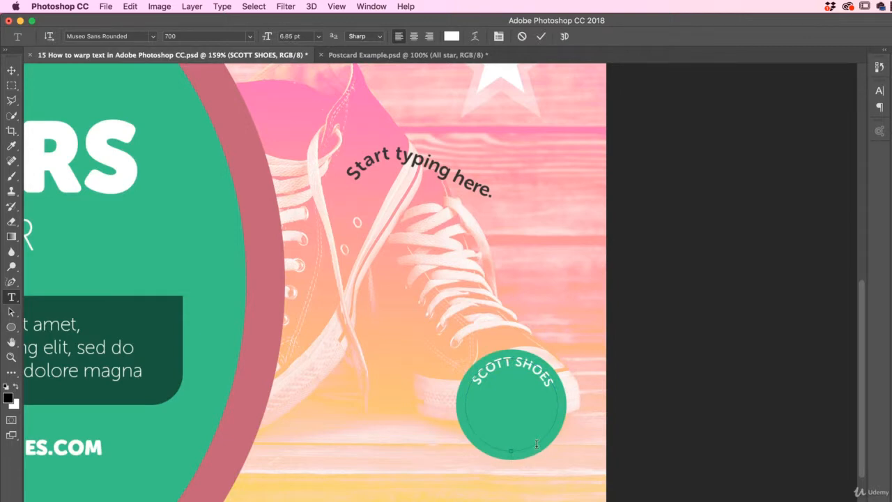
type("EST 2019")
left_click(11, 312)
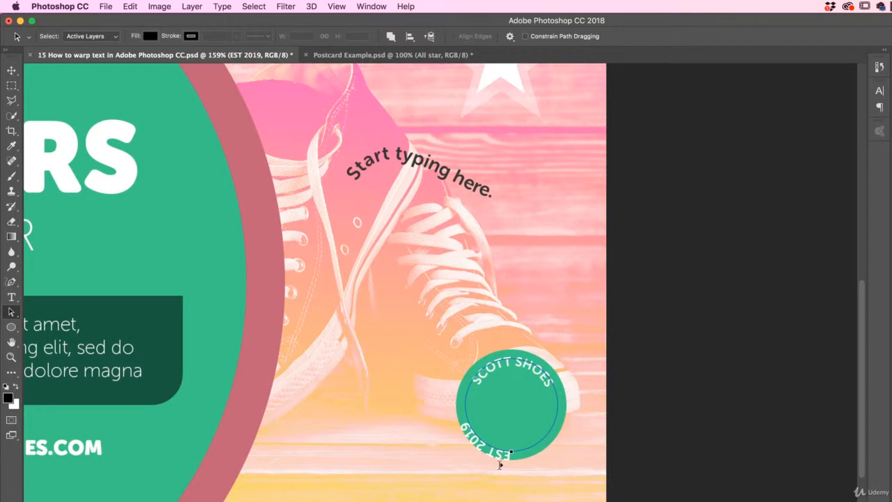
mouse_move(511, 452)
left_mouse_down()
mouse_move(512, 438)
mouse_move(554, 417)
mouse_move(504, 446)
left_mouse_up()
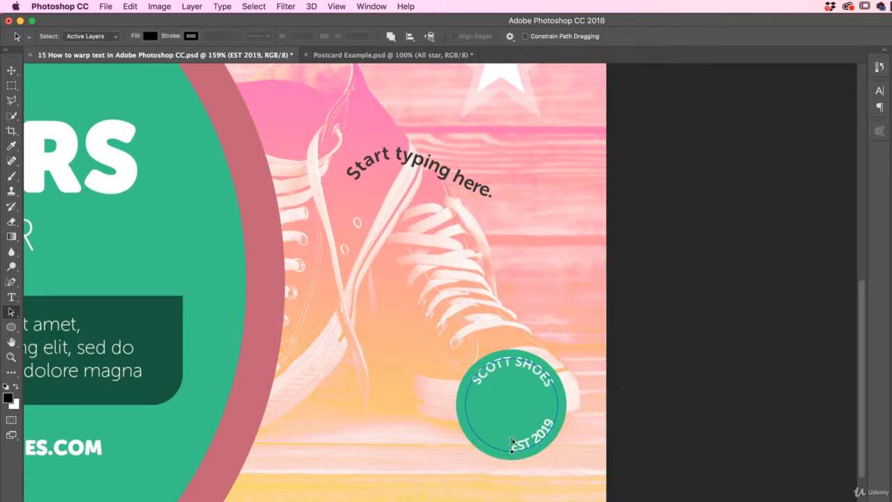
Free Transform the EST 2019 text, rotating it clockwise until it is centred at the bottom of the green badge
left_click(12, 70)
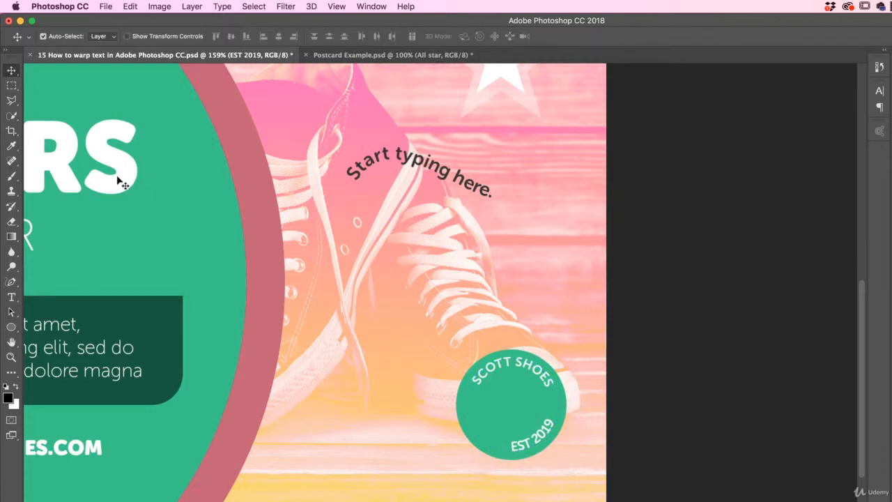
key("super")
key("super+t")
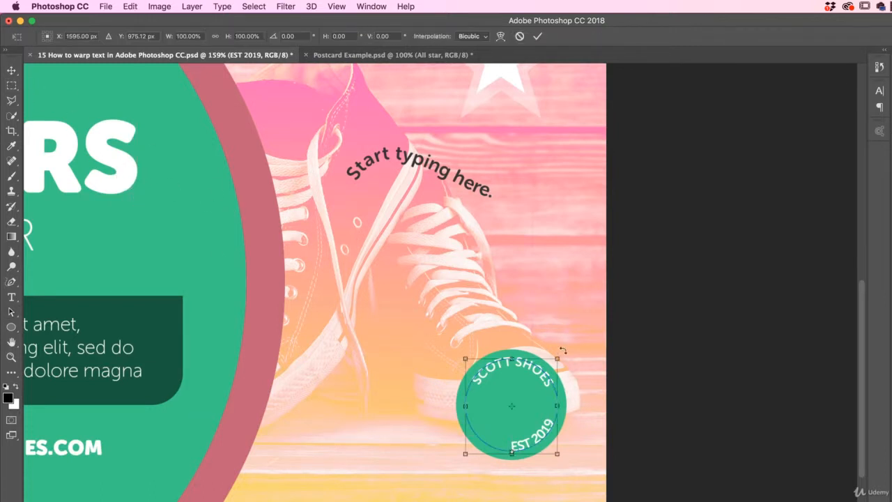
left_click_drag(562, 350, 593, 414)
key("Return")
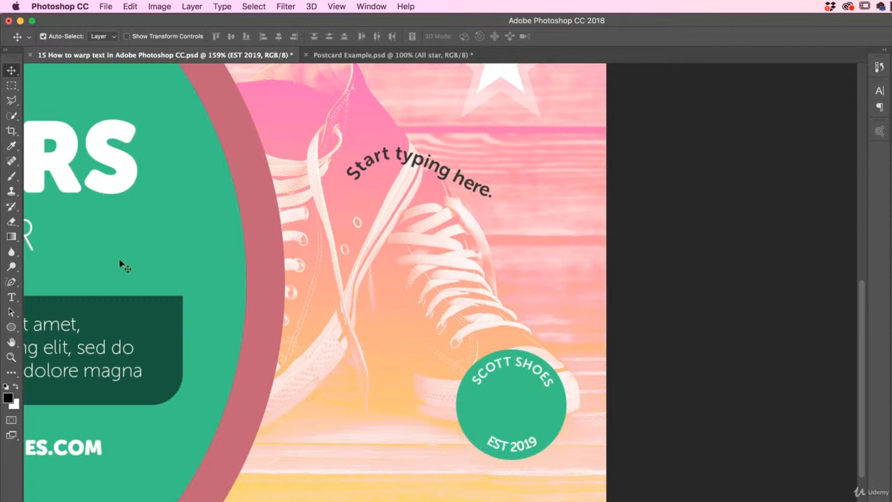
left_click(11, 297)
left_click(515, 361)
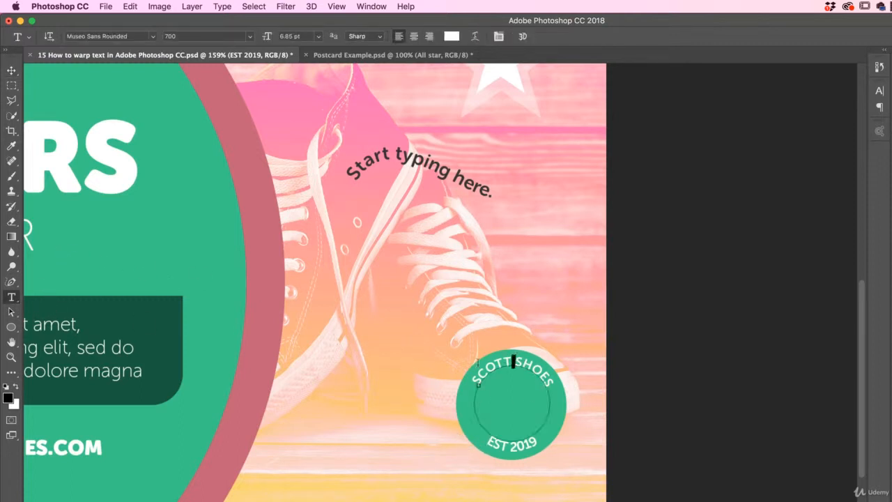
double_click(479, 370)
left_click(841, 237)
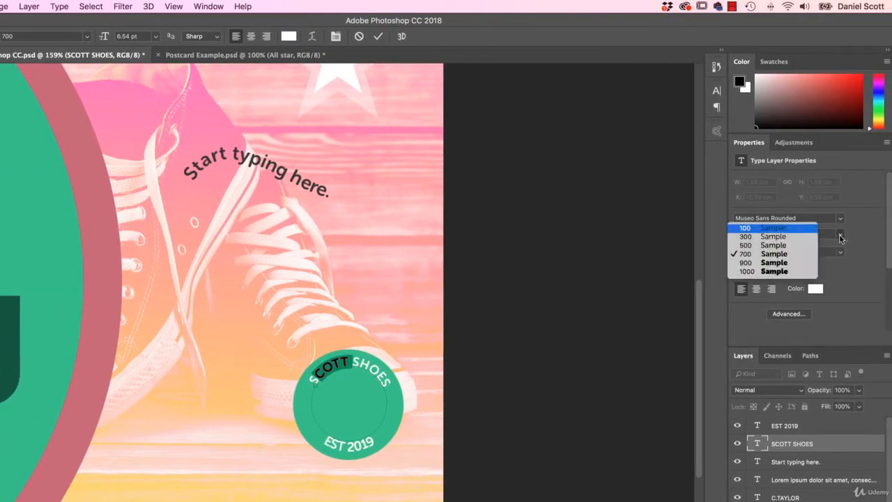
left_click(809, 237)
left_click(343, 363)
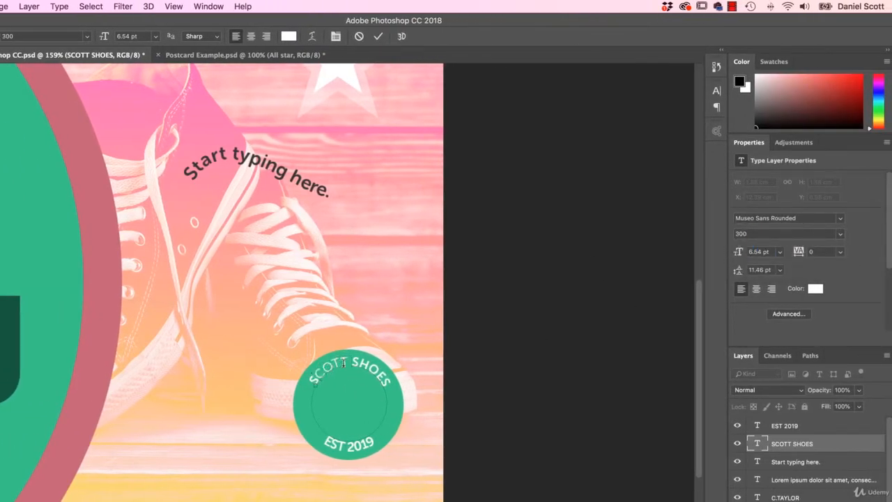
left_click_drag(343, 363, 395, 380)
left_click(346, 361)
left_click_drag(346, 361, 306, 380)
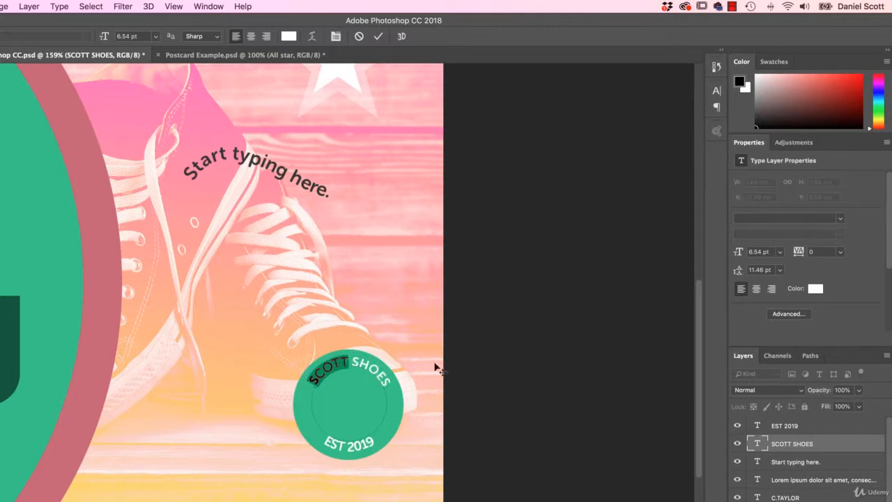
left_click(326, 367)
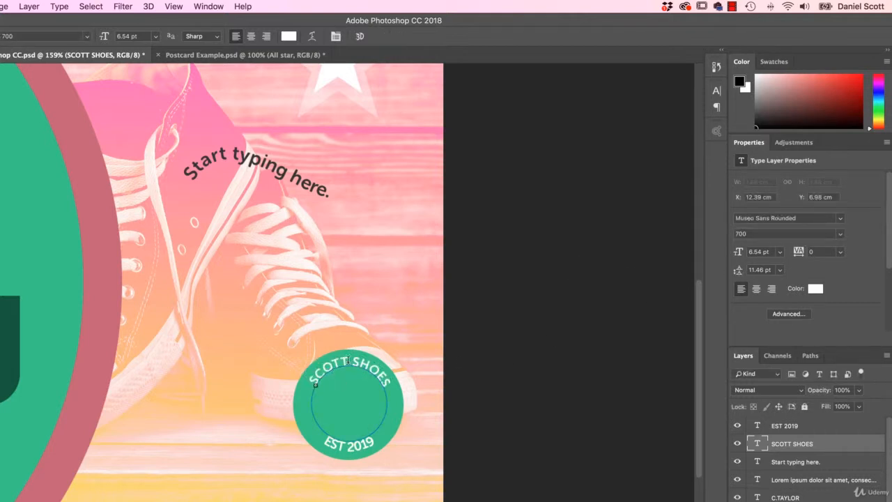
Set the font weight of the word SCOTT to 300 and of the word SHOES to 1000
left_click_drag(349, 361, 306, 381)
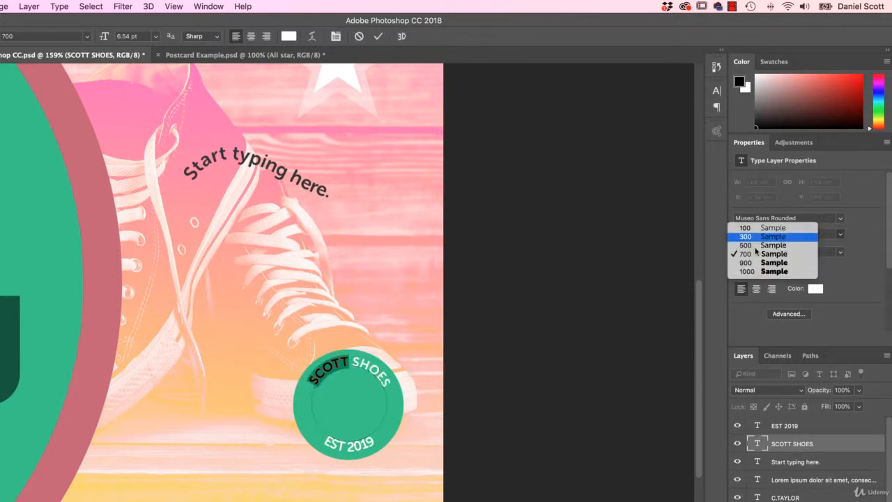
left_click(783, 237)
left_click_drag(351, 361, 392, 383)
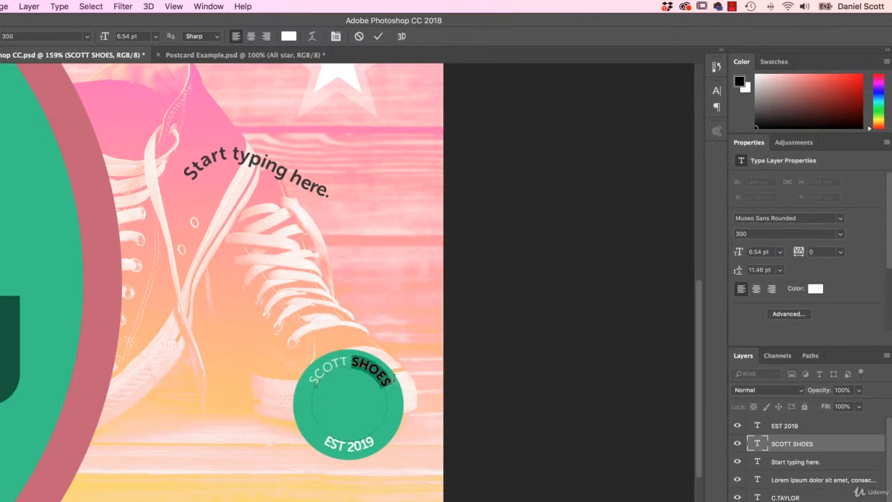
left_click(841, 234)
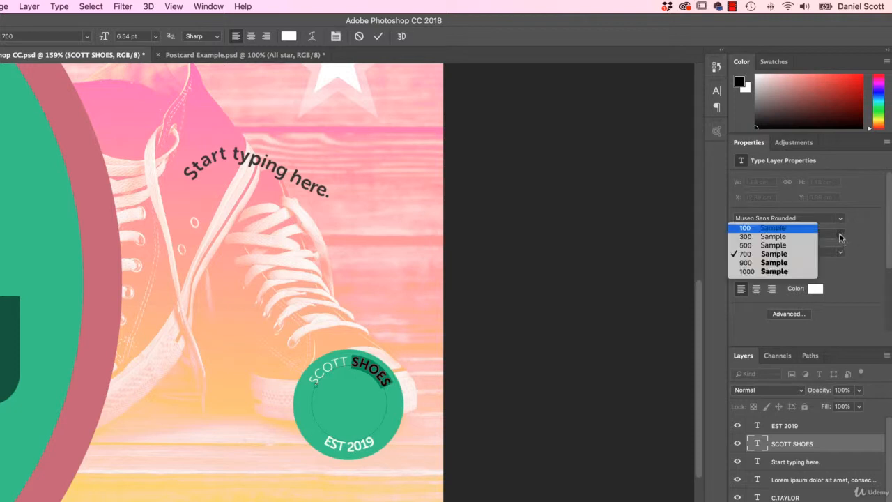
left_click(802, 271)
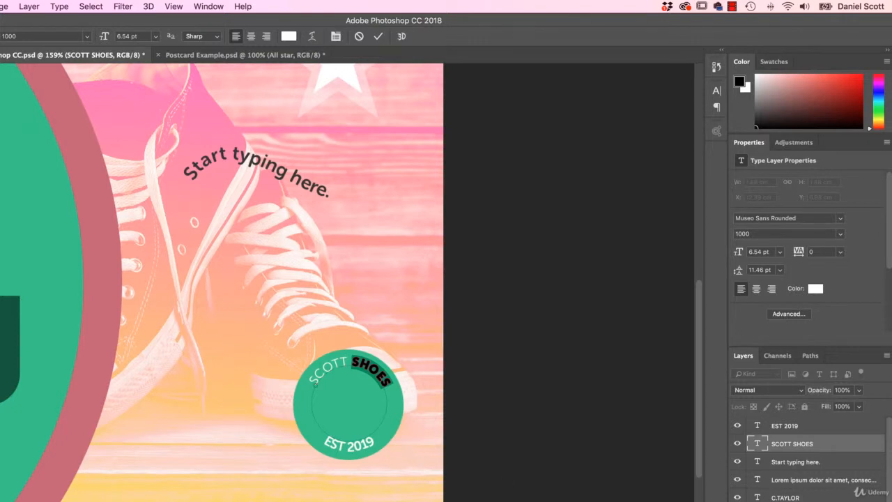
Set the font size of the EST 2019 text layer to 5 pt
left_click(780, 426)
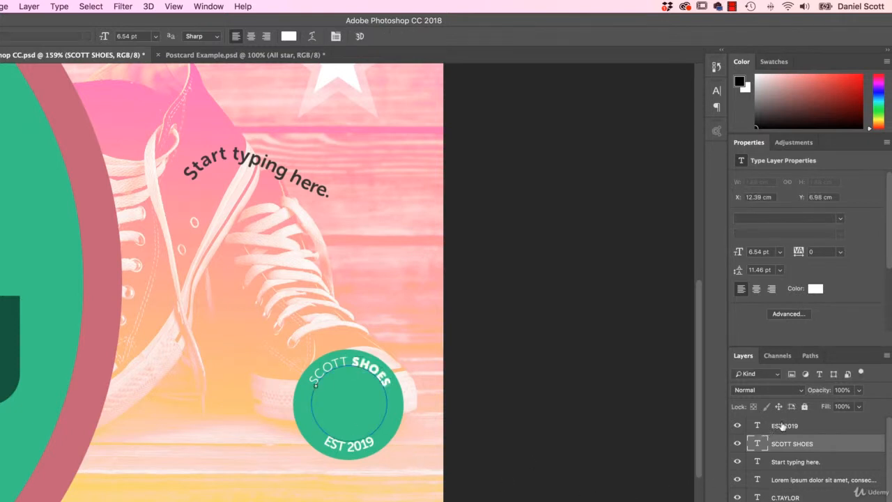
left_click_drag(765, 252, 748, 252)
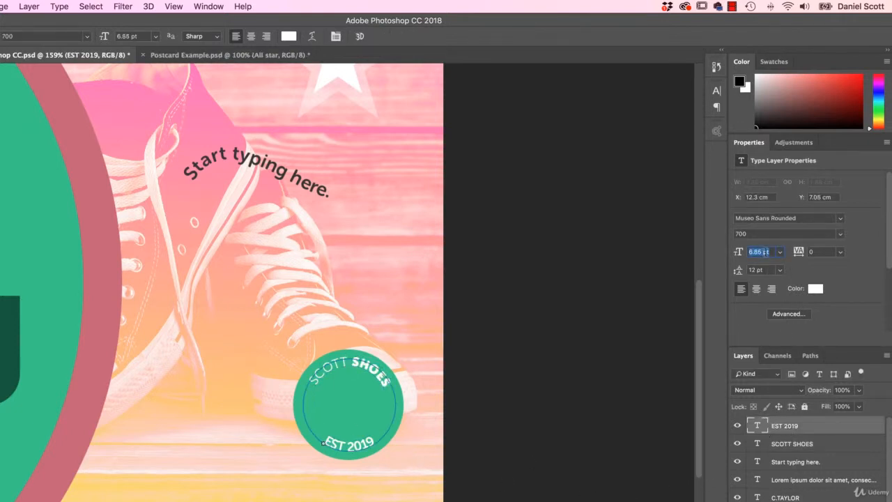
type("5")
key("Return")
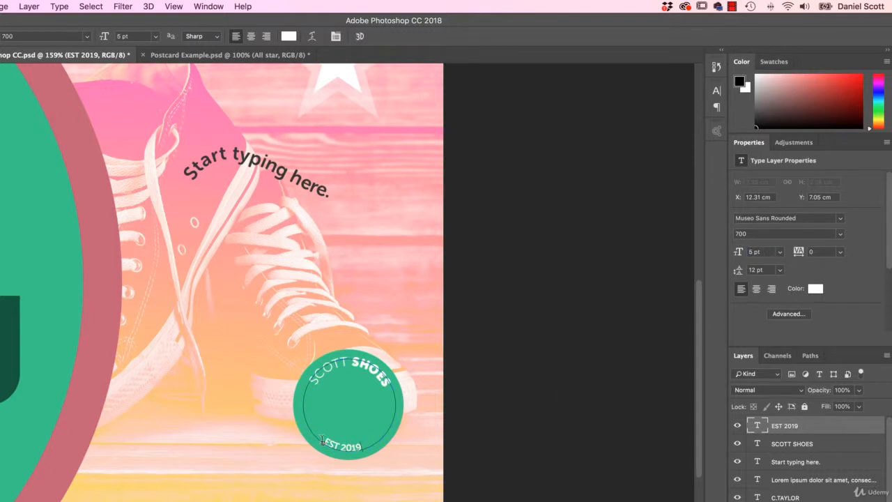
Set the font weight of 2019 in the badge's lower text to 1000
left_click(321, 441)
left_click_drag(363, 447, 340, 447)
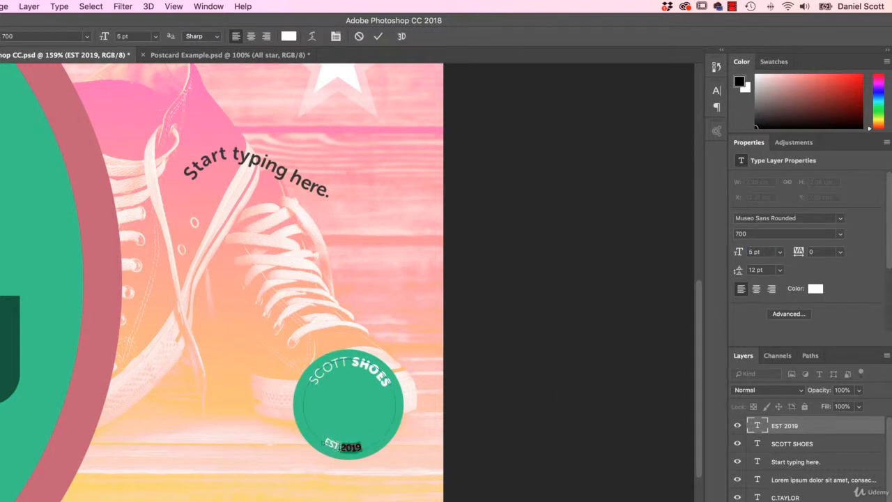
left_click(840, 234)
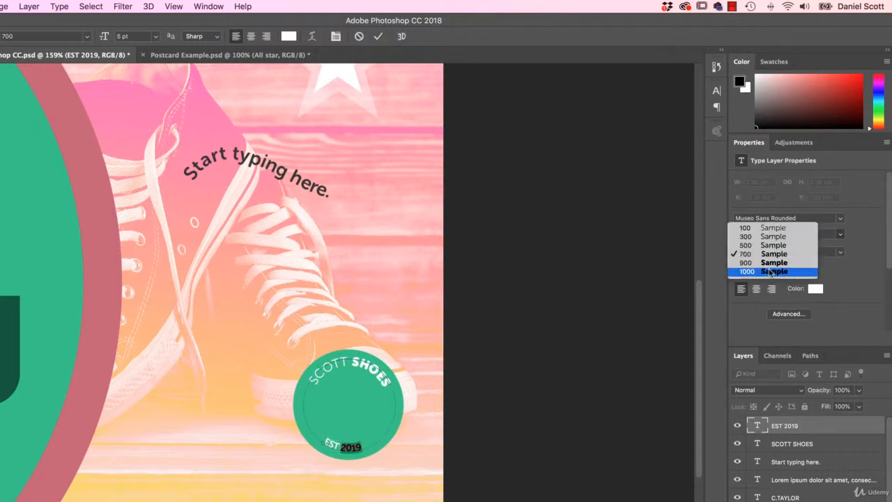
left_click(774, 271)
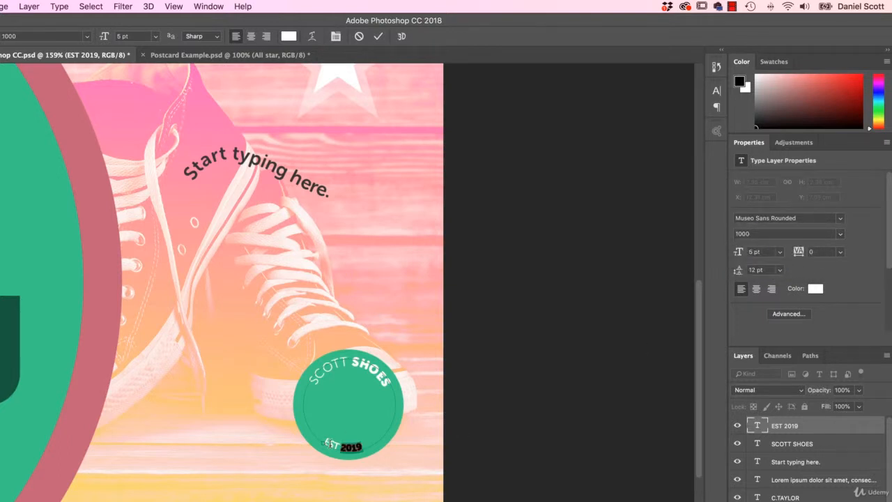
Set the font weight of EST in the badge's lower text to 300 and commit the text edit
left_click(322, 443)
double_click(338, 443)
left_click(339, 444)
key("Left")
key("shift+Left")
key("shift+Left")
key("shift+Left")
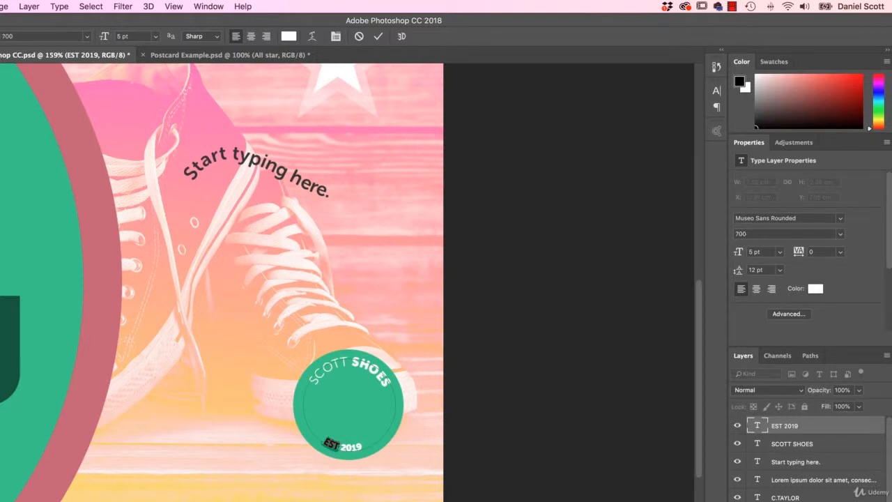
left_click(846, 234)
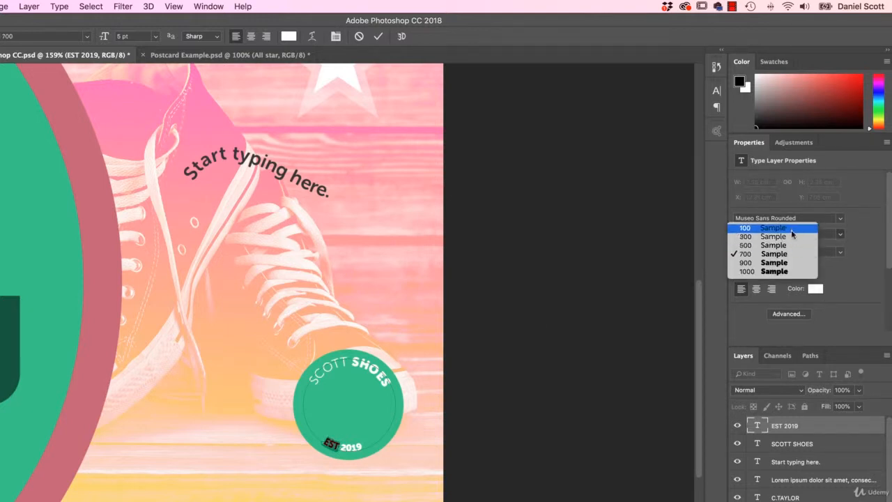
left_click(794, 236)
key("ctrl+Return")
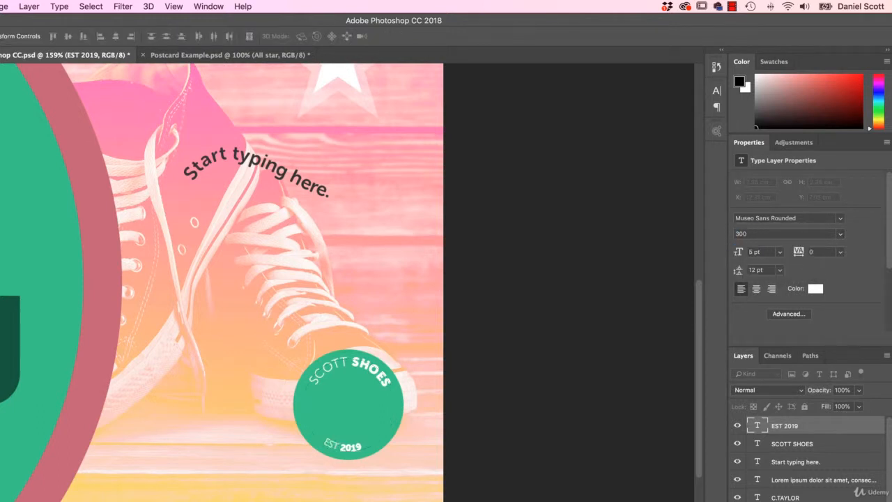
Rotate the EST 2019 text layer about 3 degrees counterclockwise around the badge and apply the transform
key("ctrl+t")
left_click_drag(418, 486, 424, 486)
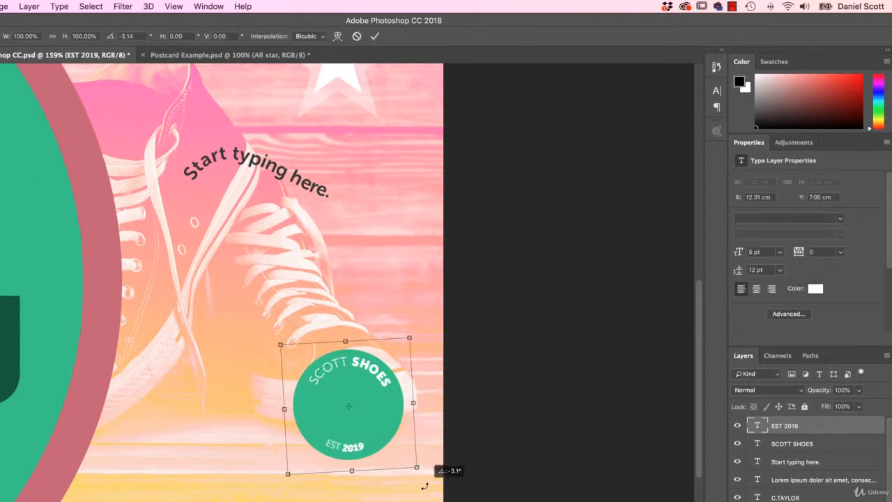
key("Return")
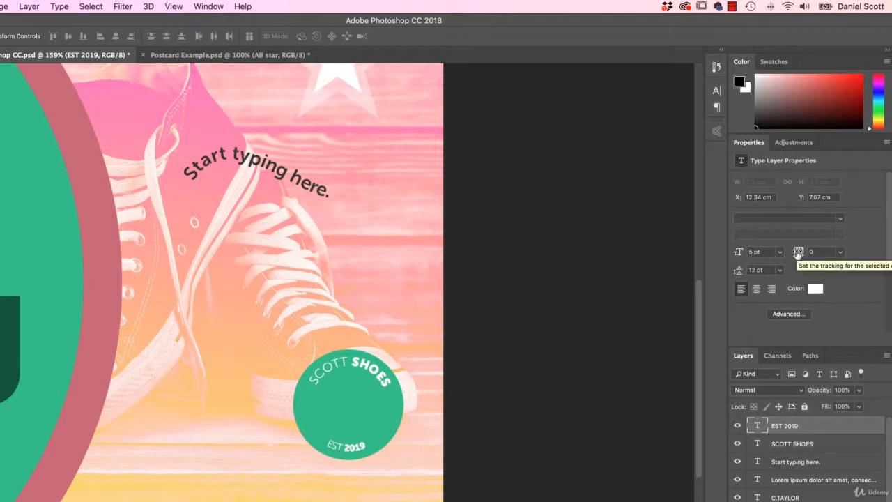
Try tracking values of 260 and 50 on the EST 2019 text, settling on 70
left_click_drag(799, 253, 817, 263)
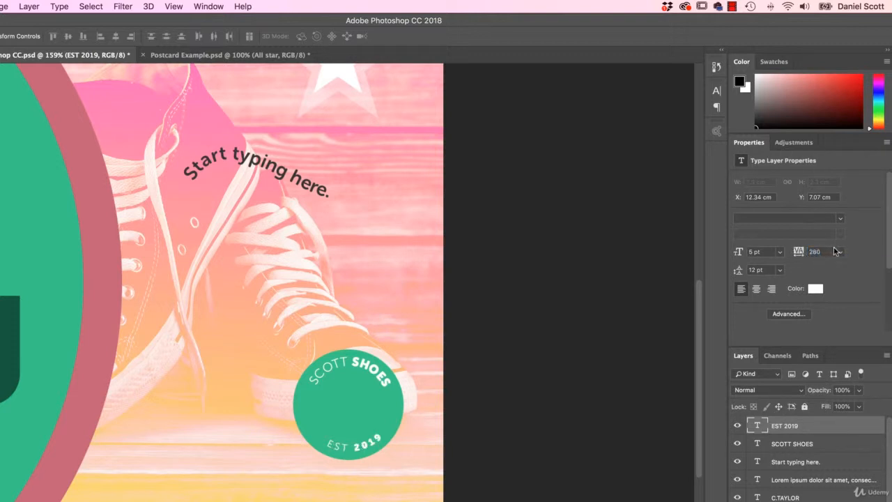
left_click(840, 252)
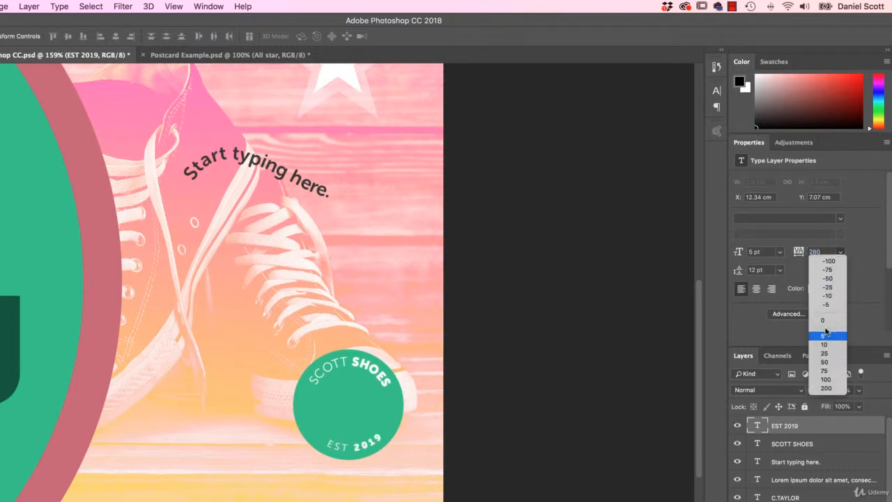
left_click(832, 362)
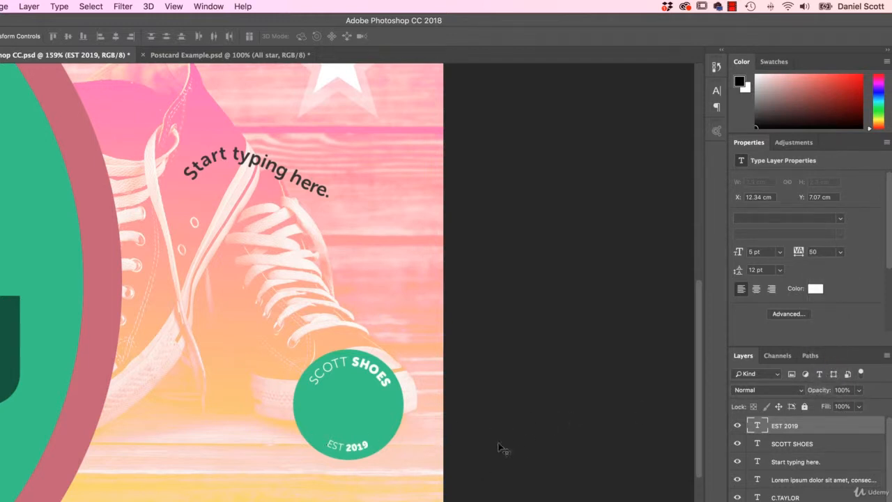
left_click(828, 252)
type("70")
key("Return")
Set the tracking of the SCOTT SHOES text to -50 and rotate it slightly counterclockwise to centre it along the badge's upper edge
left_click(795, 443)
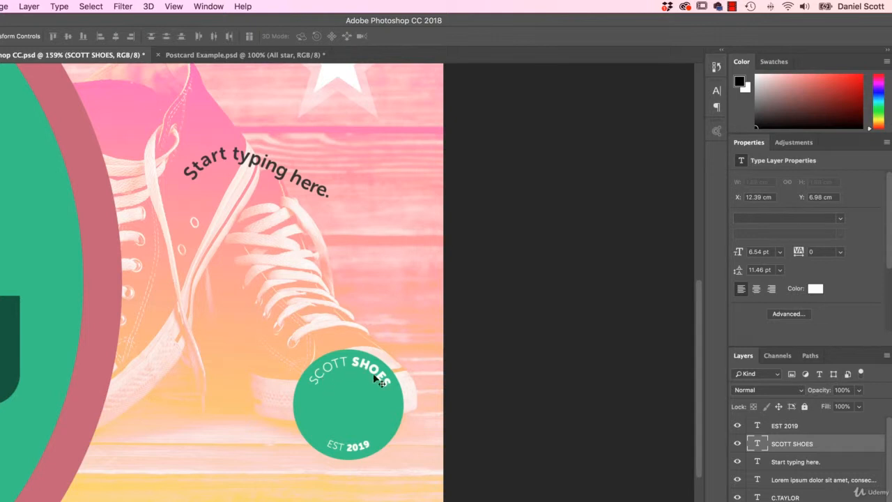
left_click(840, 253)
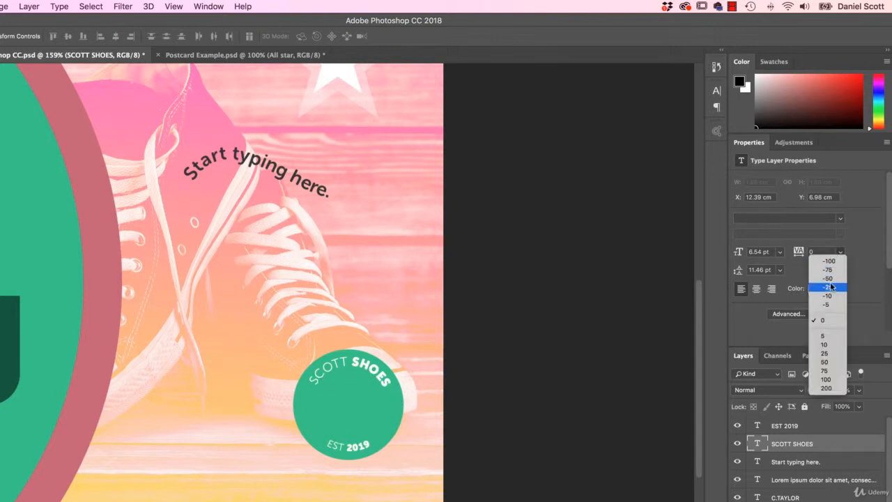
left_click(828, 278)
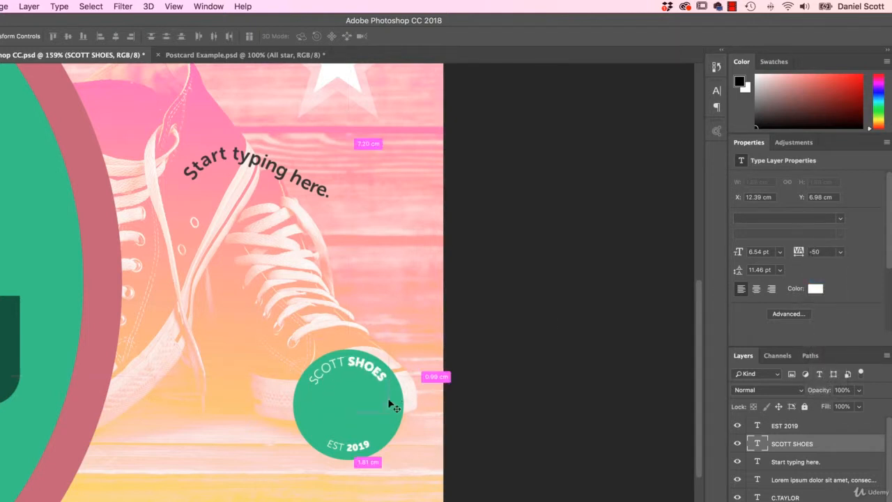
key("ctrl+t")
left_click_drag(418, 345, 378, 370)
key("Return")
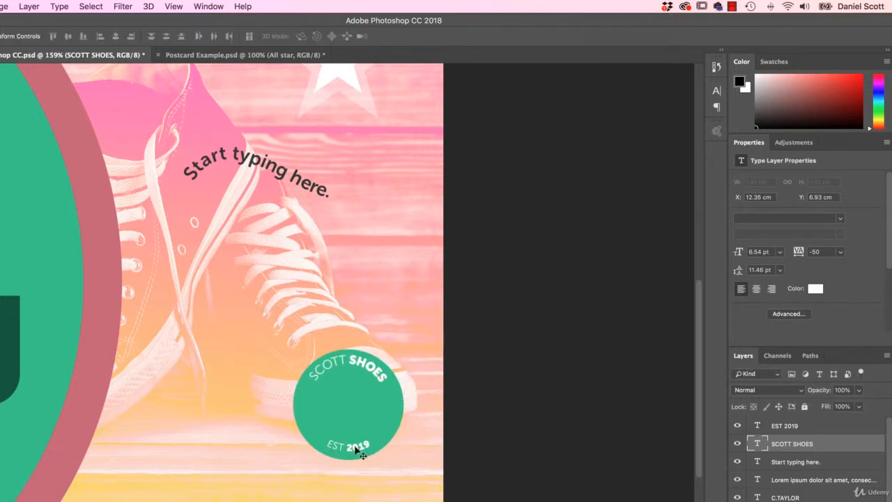
Nudge the EST 2019 text slightly down toward the badge's lower edge
left_click(355, 450)
key("Down")
key("Down")
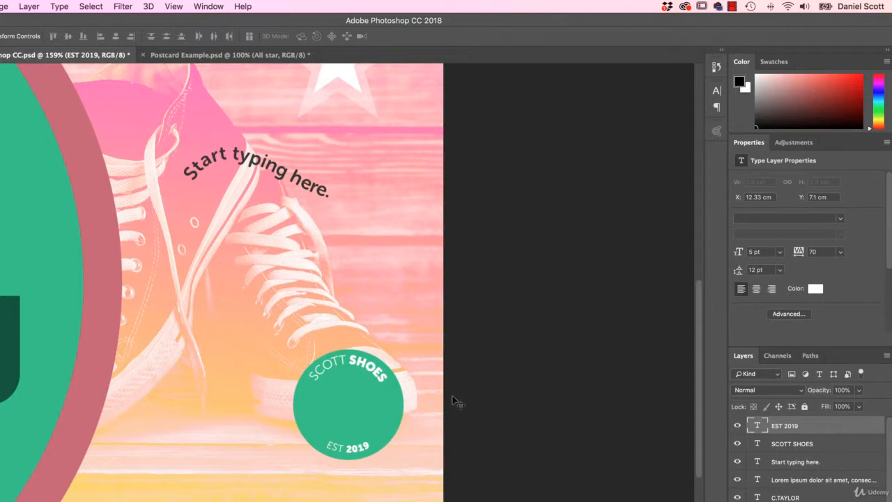
Compare the badge with the one in Postcard Example.psd and return to the working document
left_click(224, 54)
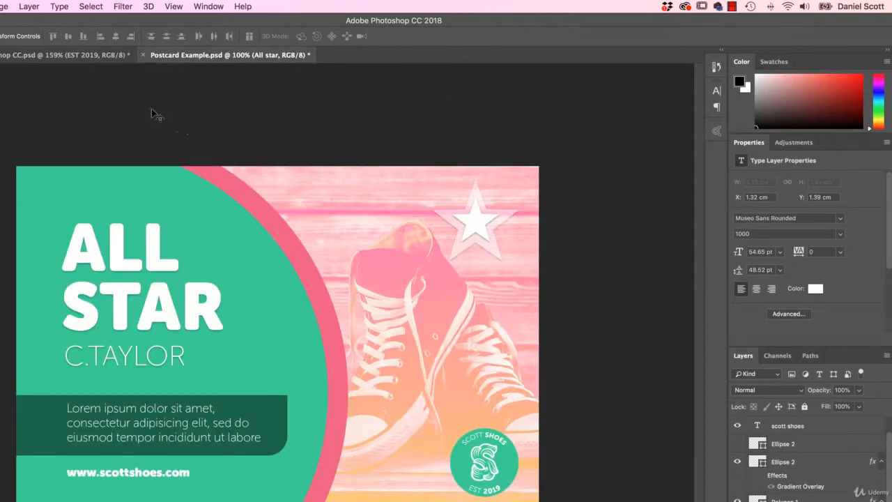
left_click(93, 55)
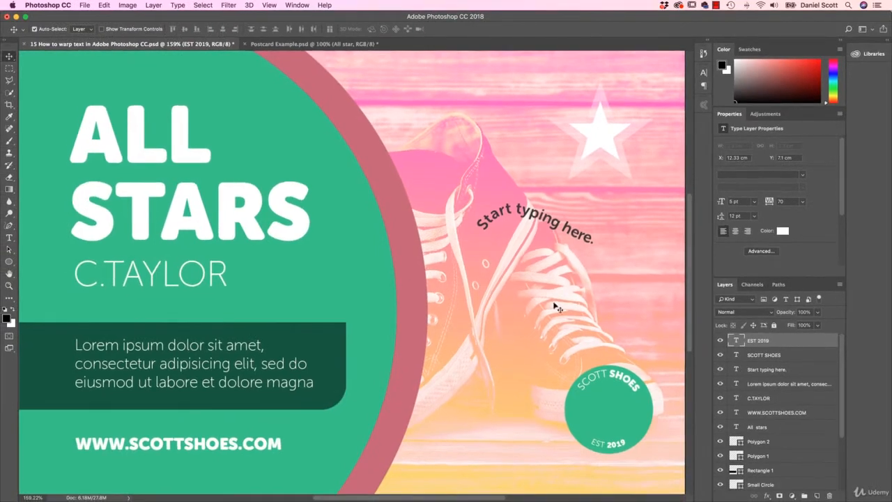
Add the letter S as a new point text layer over the shoes, above the badge
scroll(486, 461, "right", 6)
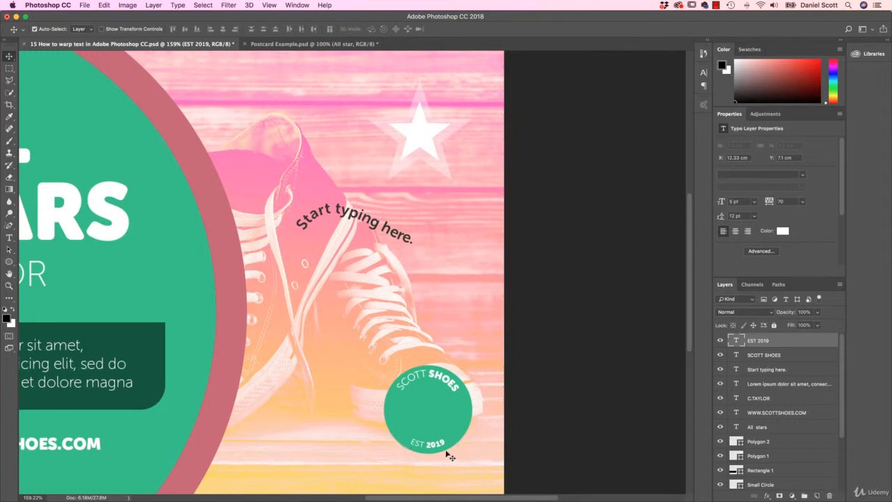
scroll(693, 342, "down", 5)
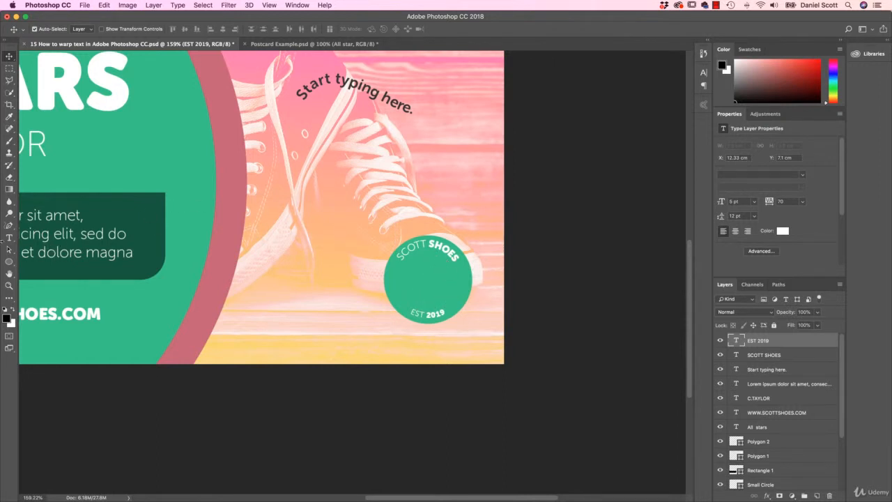
left_click(9, 237)
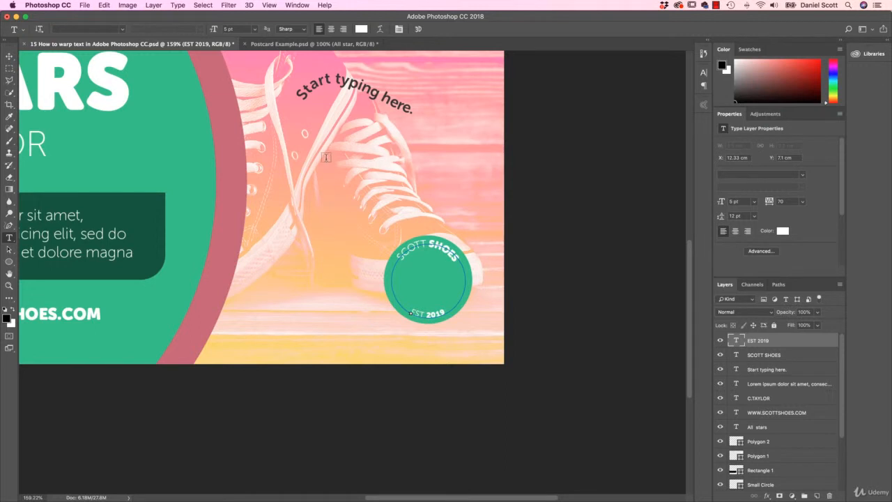
left_click(325, 157)
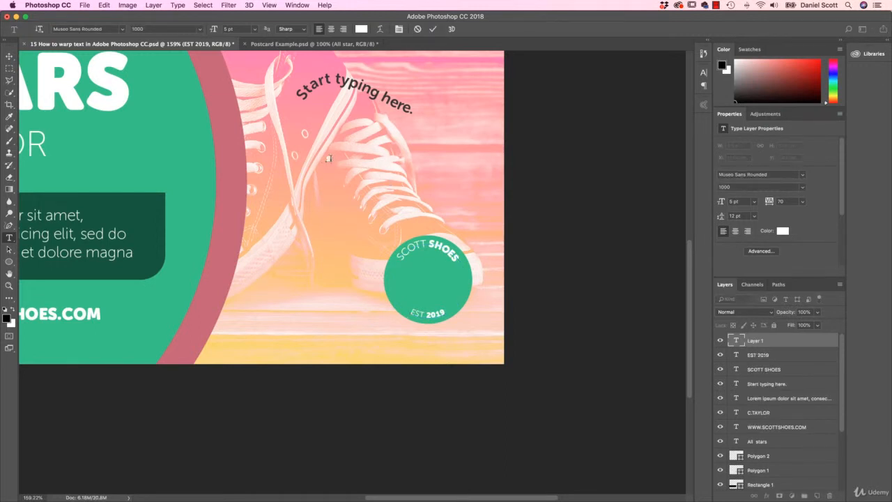
Set the font of the new S text to Hobeaux Rococeaux and commit the text
left_click(116, 33)
left_click(123, 32)
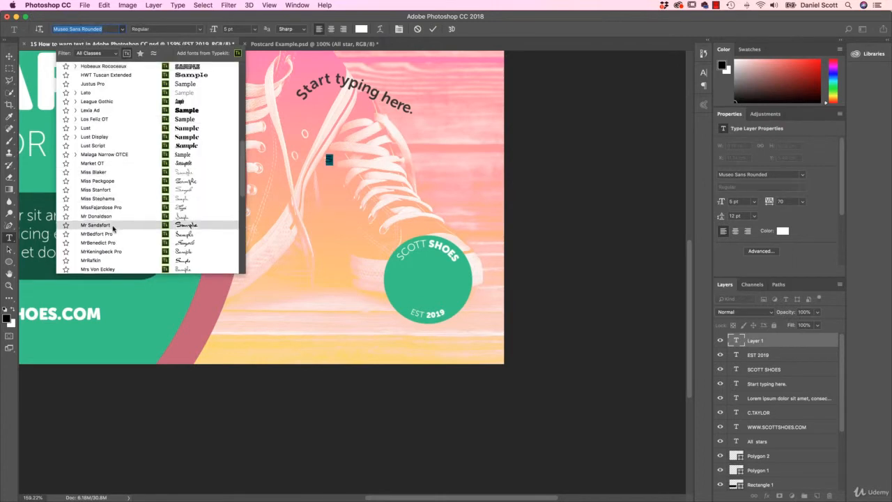
scroll(114, 238, "down", 2)
scroll(113, 238, "down", 10)
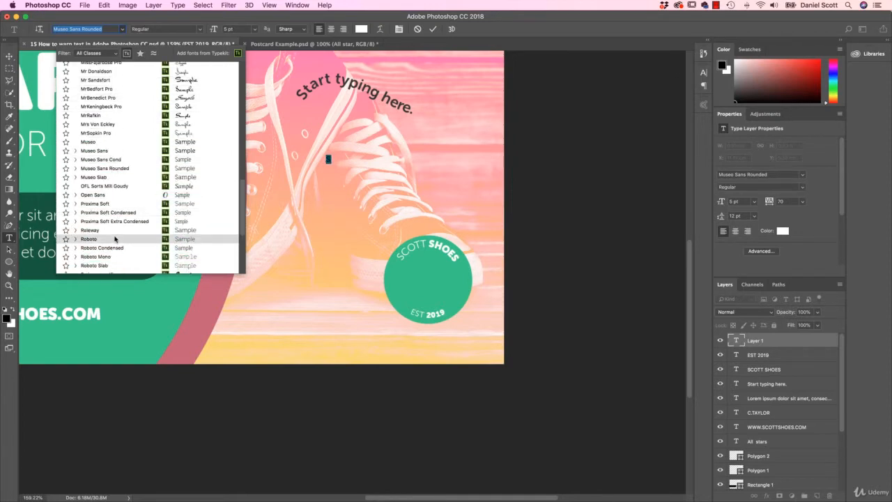
scroll(115, 239, "up", 20)
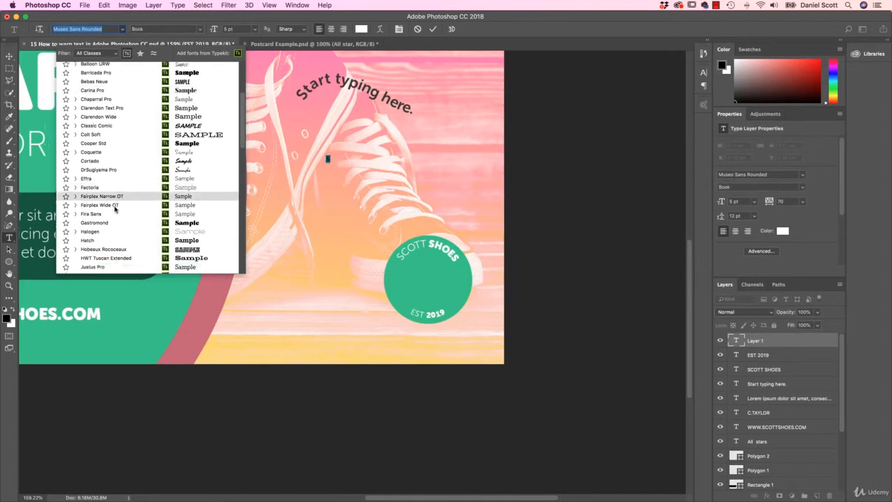
scroll(115, 208, "down", 2)
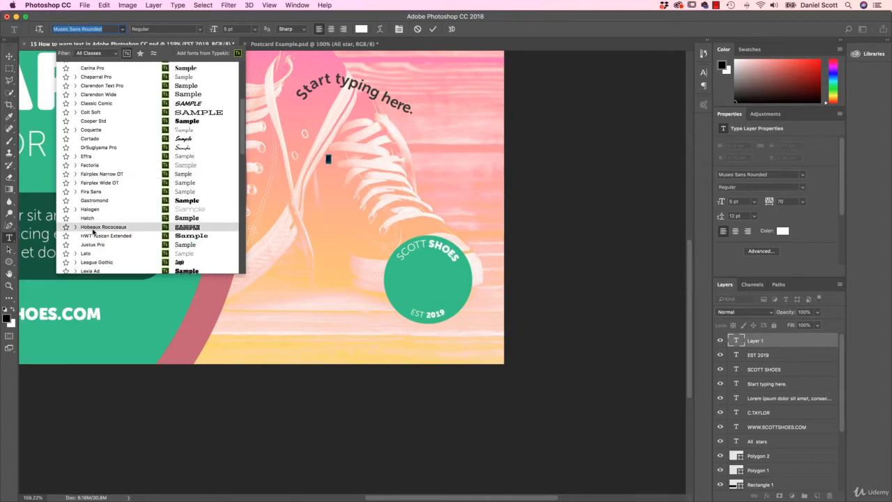
left_click(115, 229)
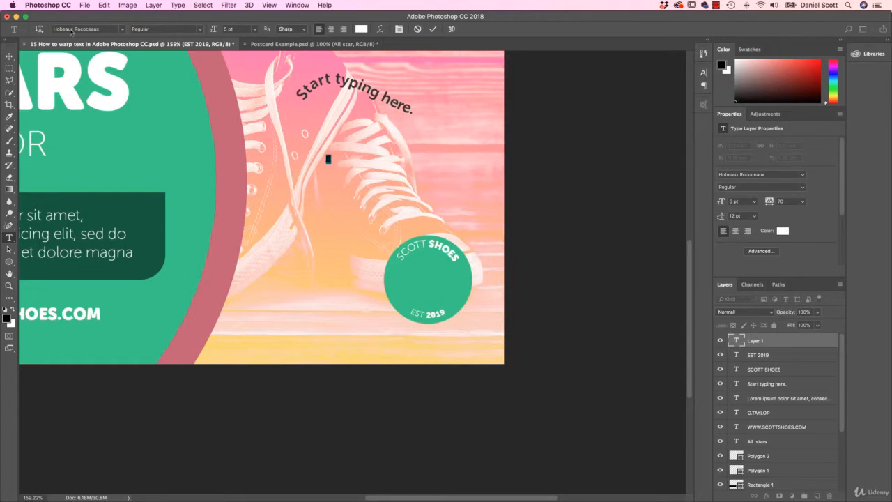
left_click(9, 57)
Scale the S up to about 38.5 pt and move it into the middle of the green badge
key("super+t")
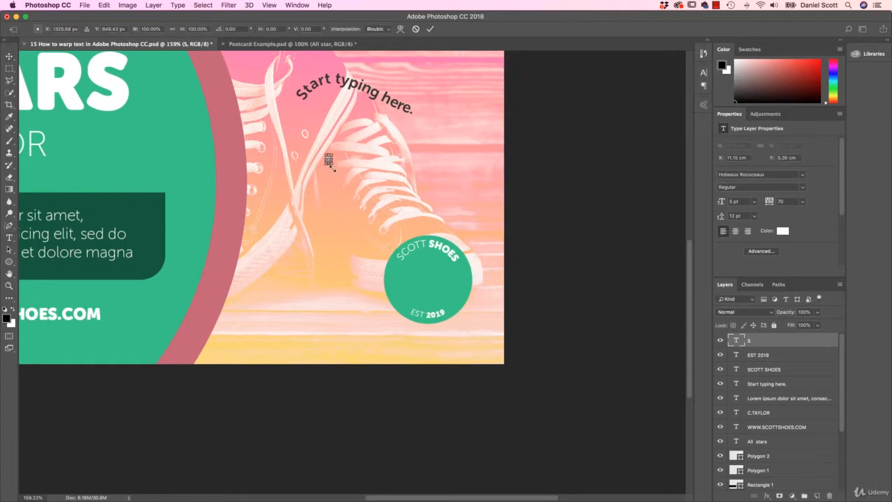
left_click_drag(333, 169, 408, 240)
left_click_drag(367, 207, 440, 276)
left_click_drag(458, 227, 433, 274)
key("Return")
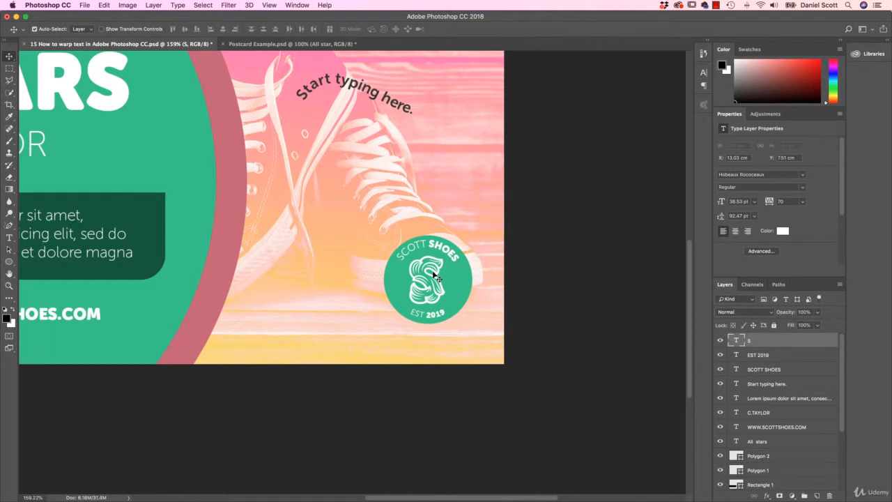
Nudge the S slightly right and up to centre it between the badge's curved texts
key("Right")
key("Right")
key("Right")
key("Right")
key("Up")
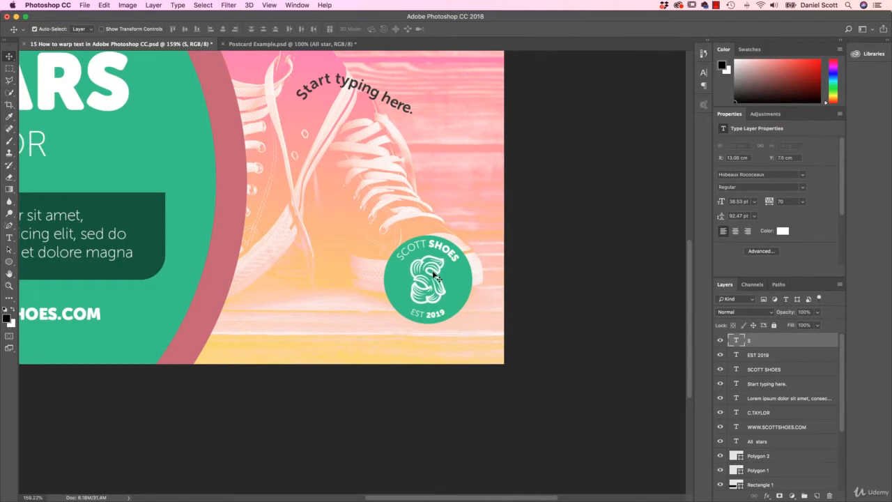